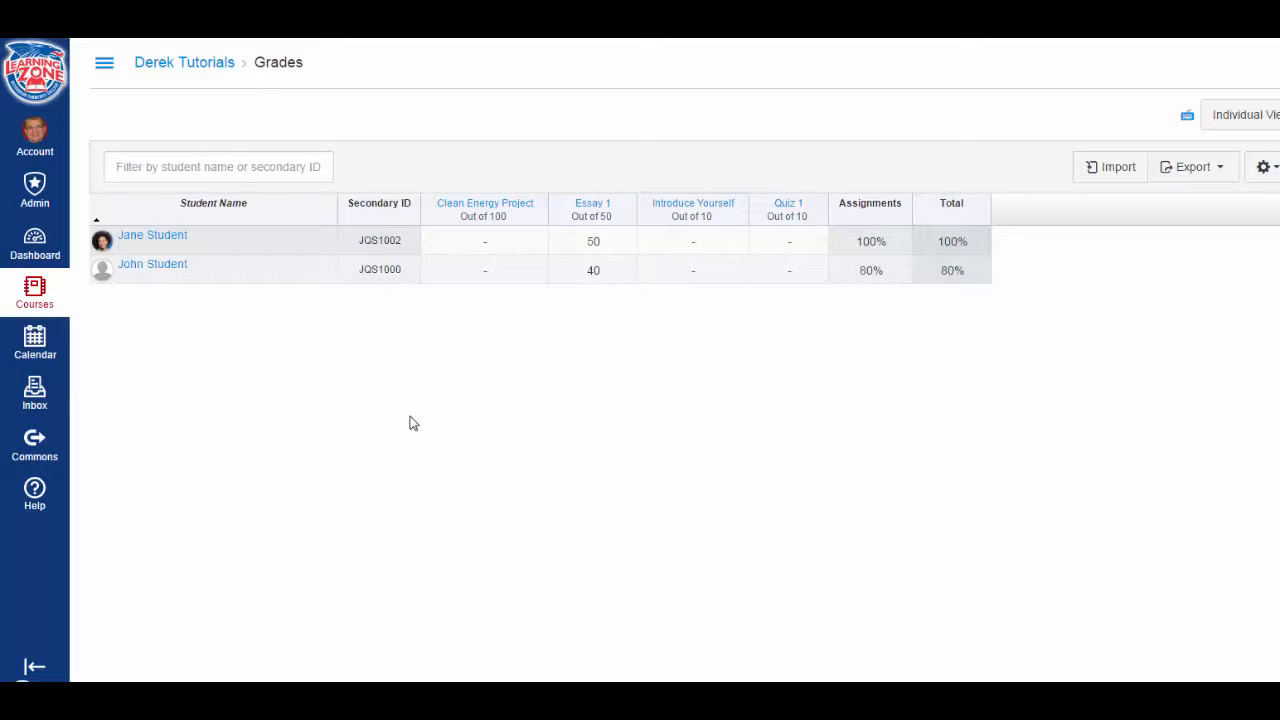
Enter a score of 10 for both students in the Introduce Yourself assignment
{"action": "left_click", "coordinate": [701, 243]}
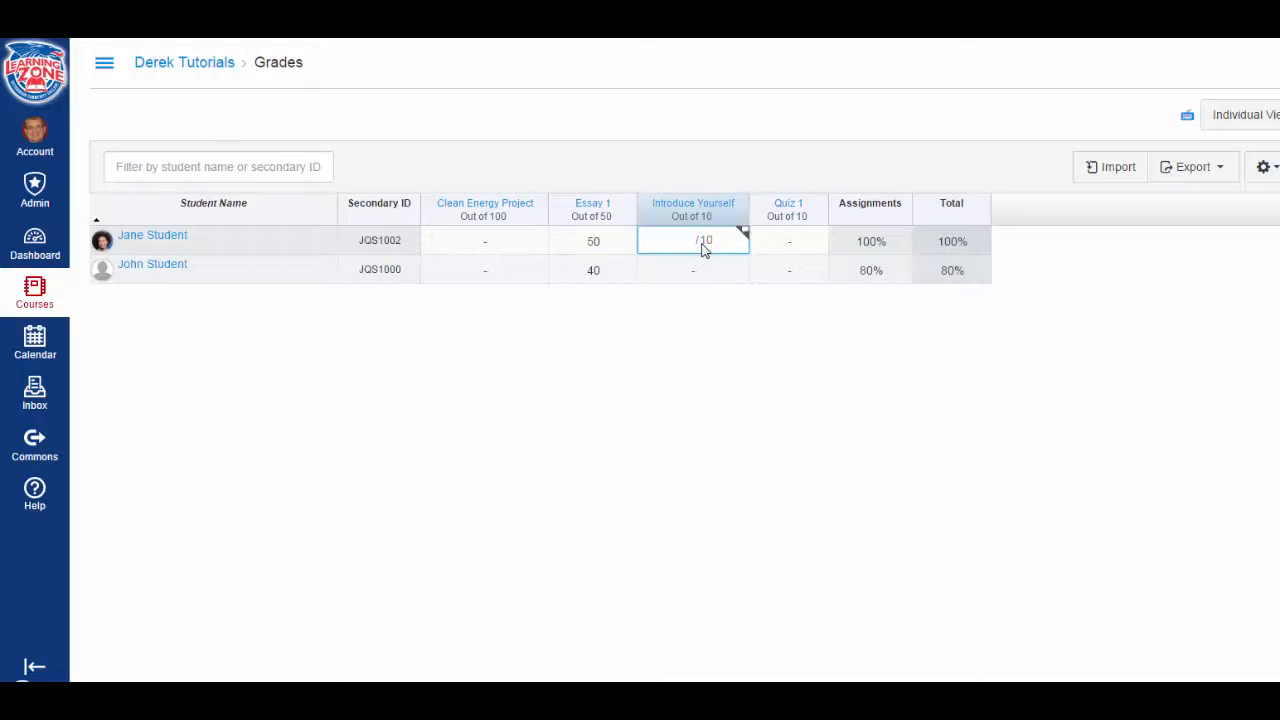
{"action": "type", "text": "10"}
{"action": "left_click", "coordinate": [698, 280]}
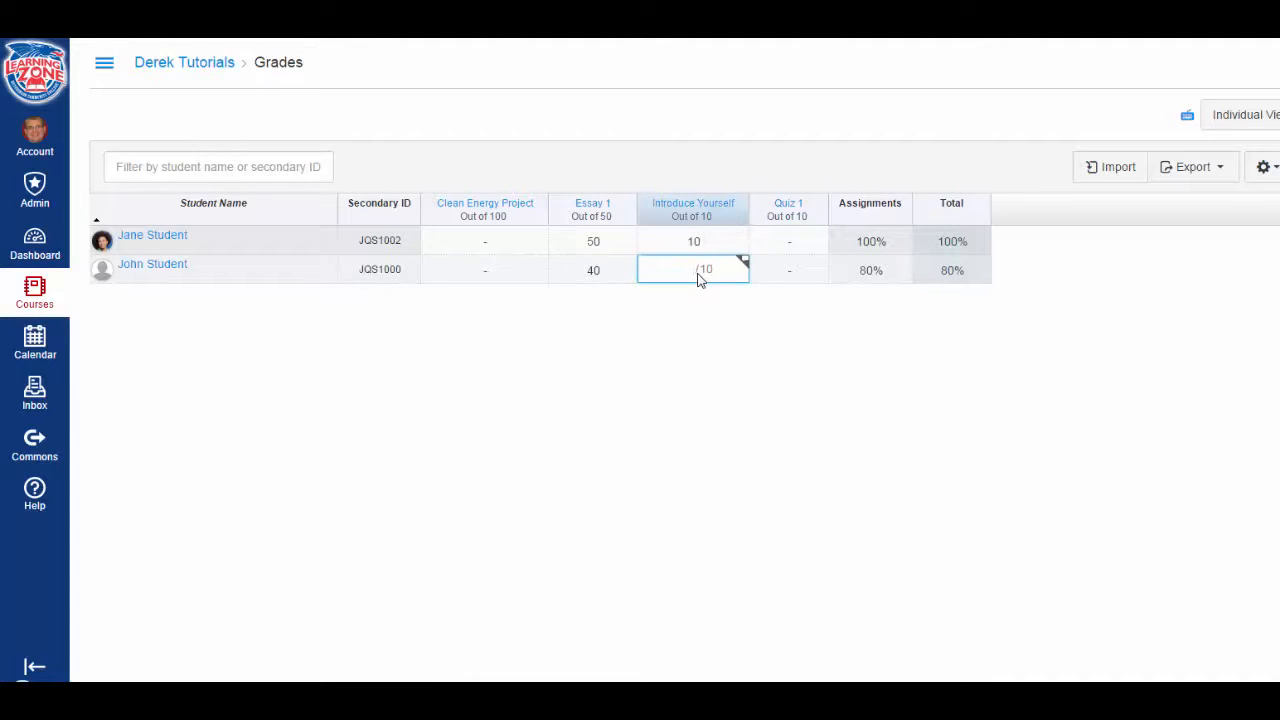
{"action": "type", "text": "10"}
{"action": "key", "text": "shift+Tab"}
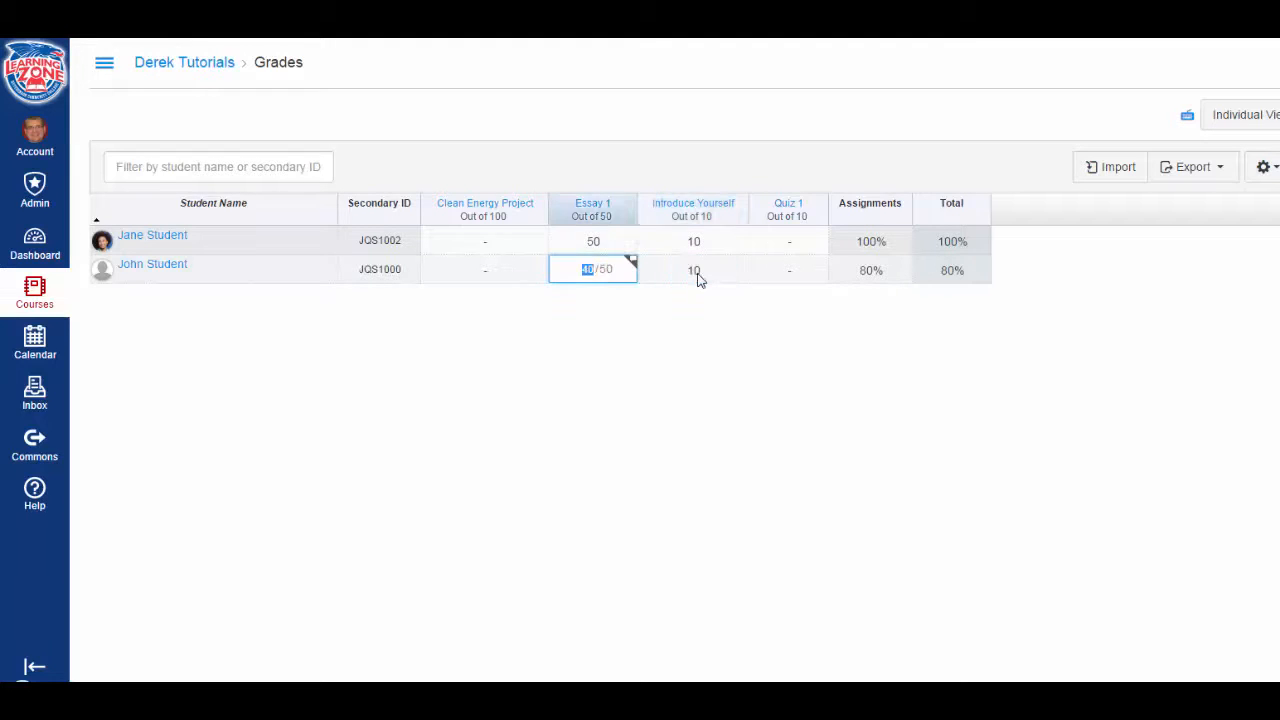
{"action": "key", "text": "shift+Tab"}
{"action": "key", "text": "Up"}
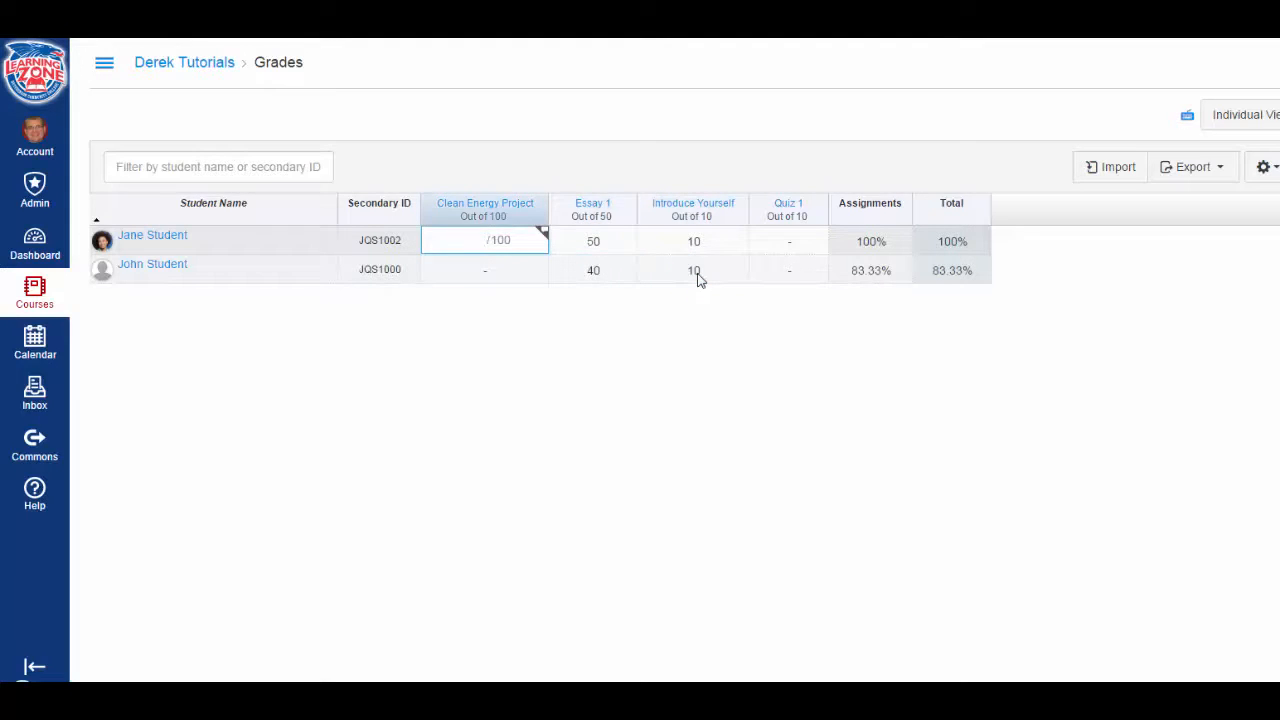
{"action": "key", "text": "Tab"}
{"action": "key", "text": "Tab"}
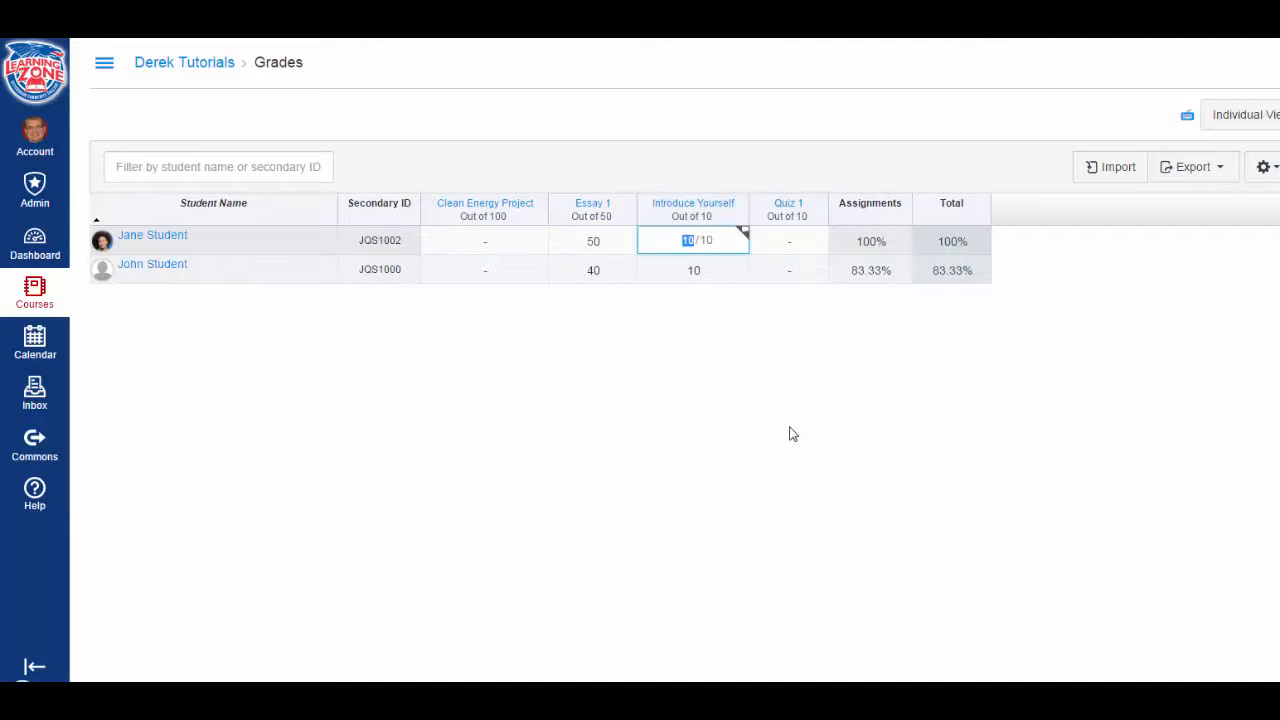
Set the second student's Essay 1 score to 35
{"action": "left_click", "coordinate": [590, 275]}
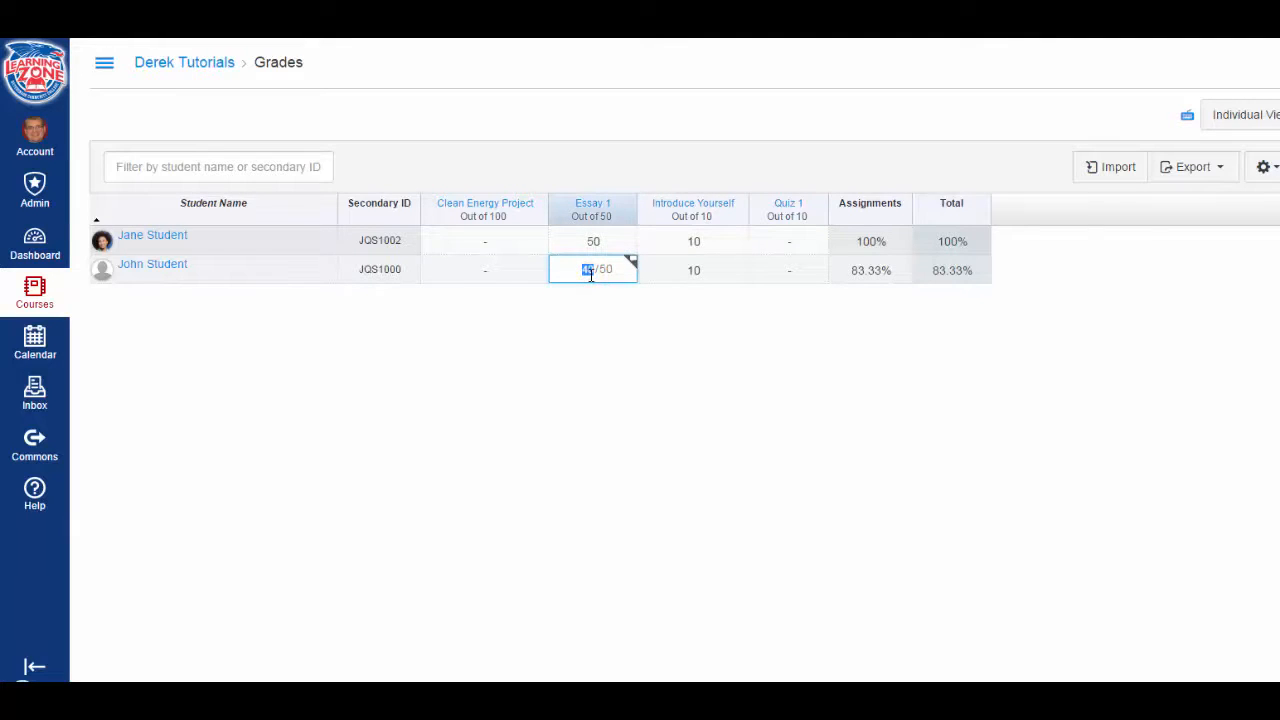
{"action": "type", "text": "35"}
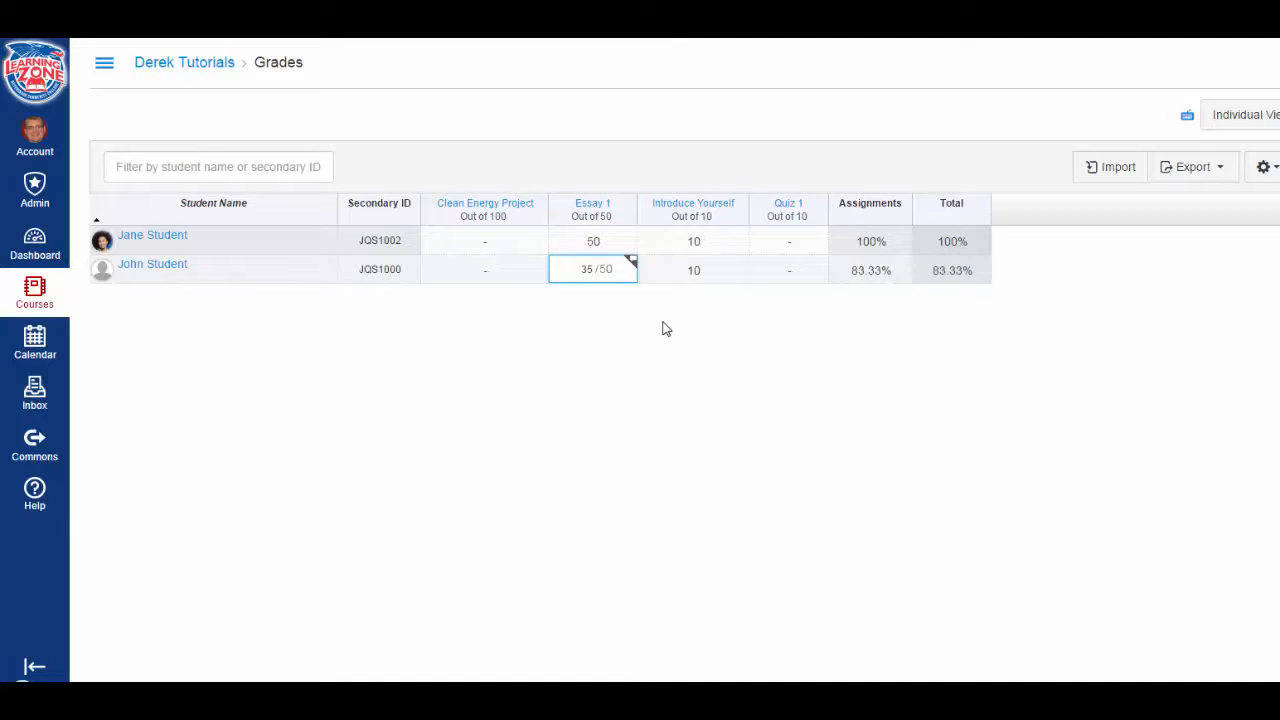
{"action": "key", "text": "Return"}
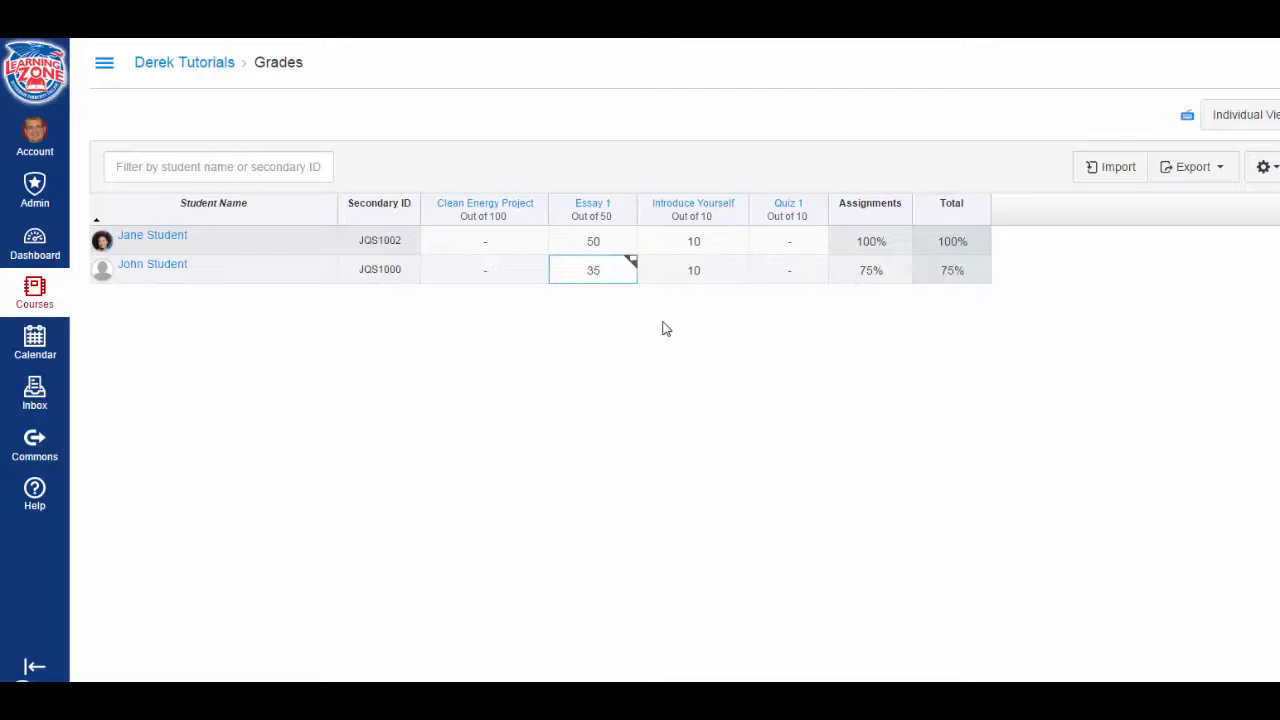
Enter a score of 0 for both students in the Clean Energy Project assignment
{"action": "left_click", "coordinate": [490, 247]}
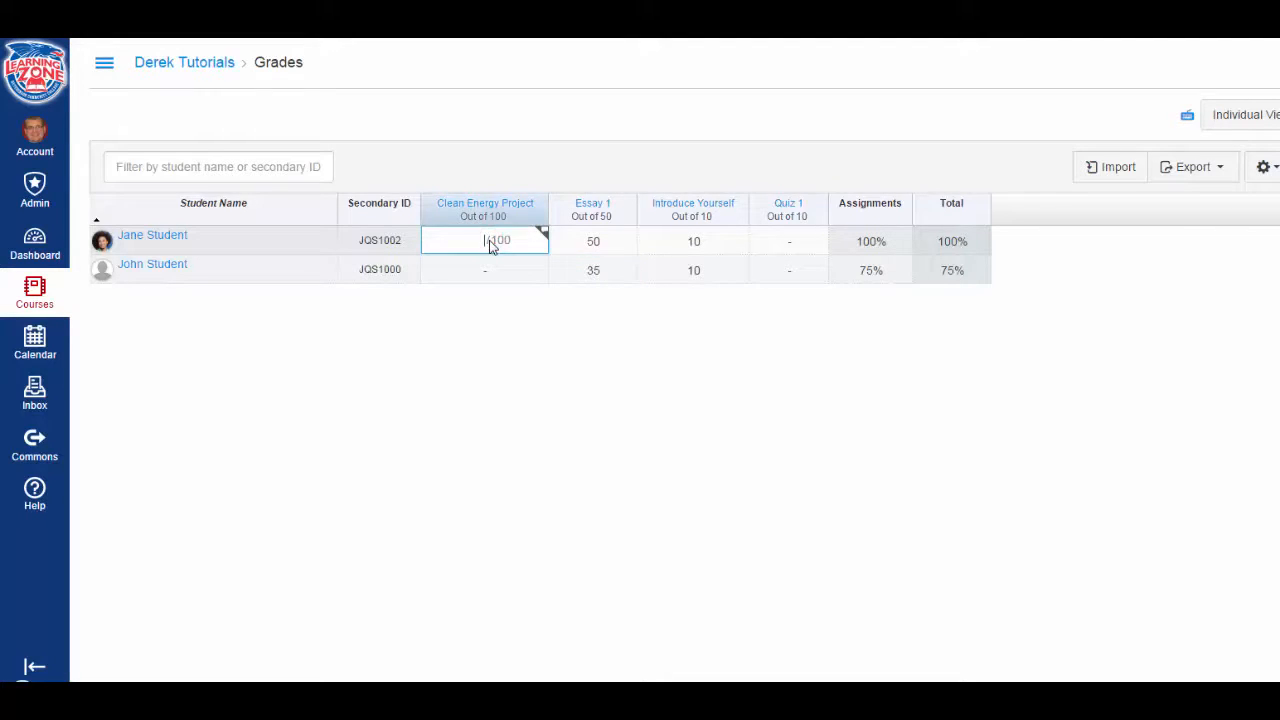
{"action": "type", "text": "0"}
{"action": "key", "text": "Return"}
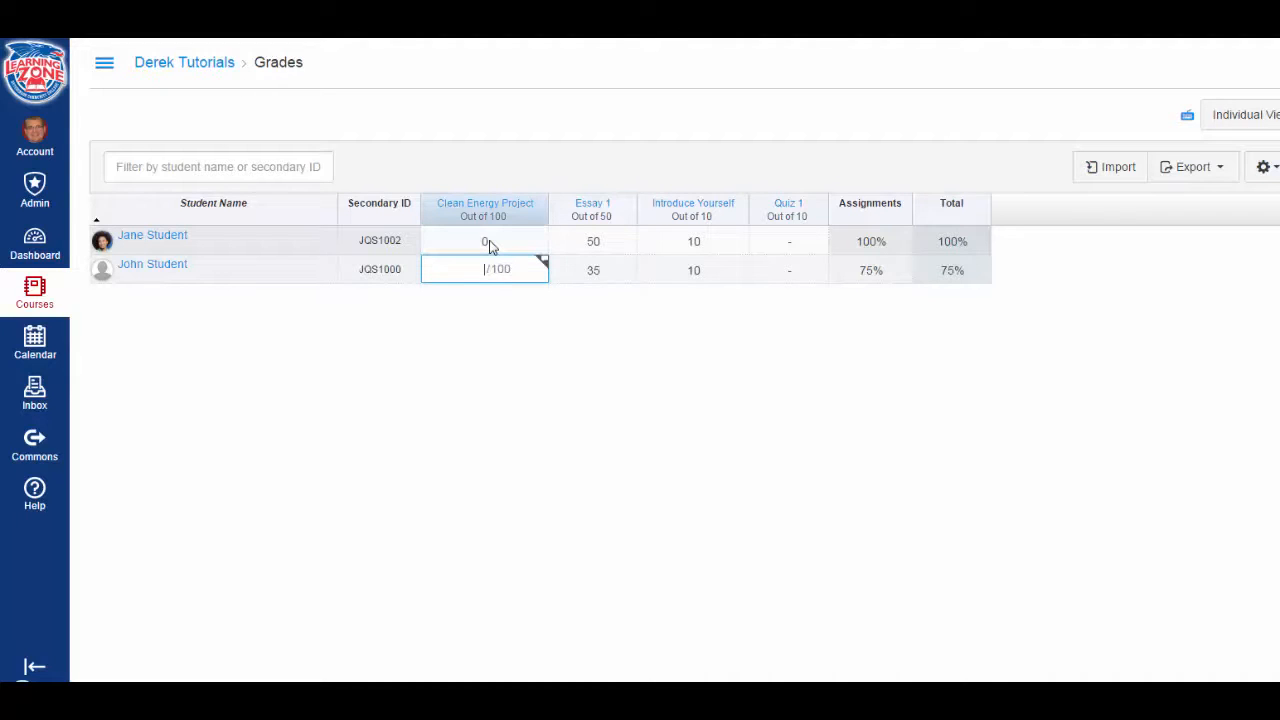
{"action": "type", "text": "0"}
{"action": "left_click", "coordinate": [601, 403]}
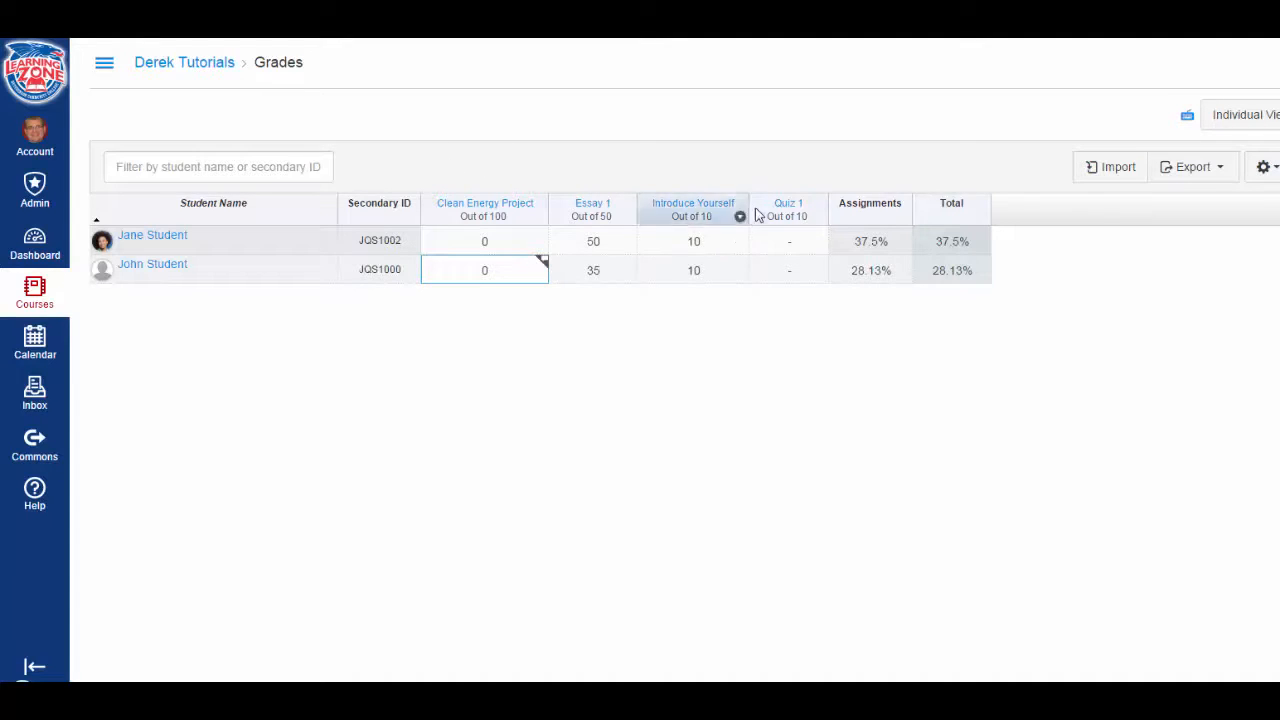
Mark both students as excused (EX) from Quiz 1
{"action": "left_click", "coordinate": [793, 247]}
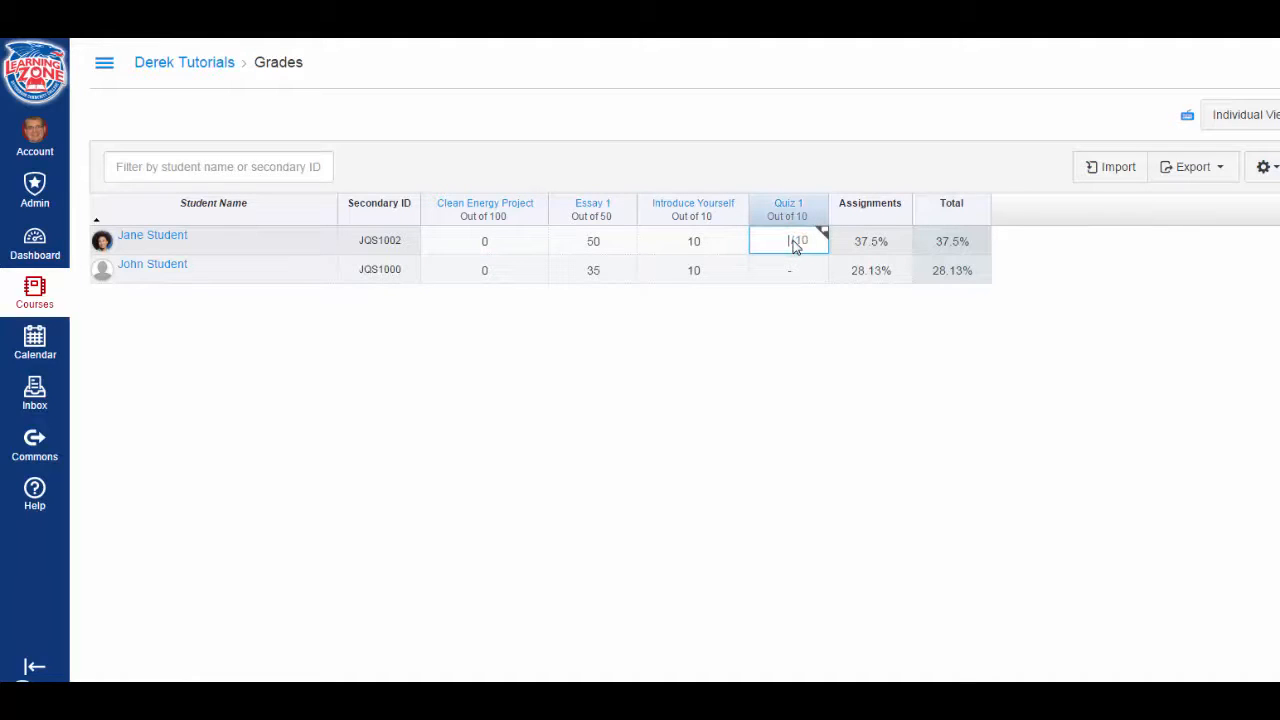
{"action": "type", "text": "ex"}
{"action": "key", "text": "Return"}
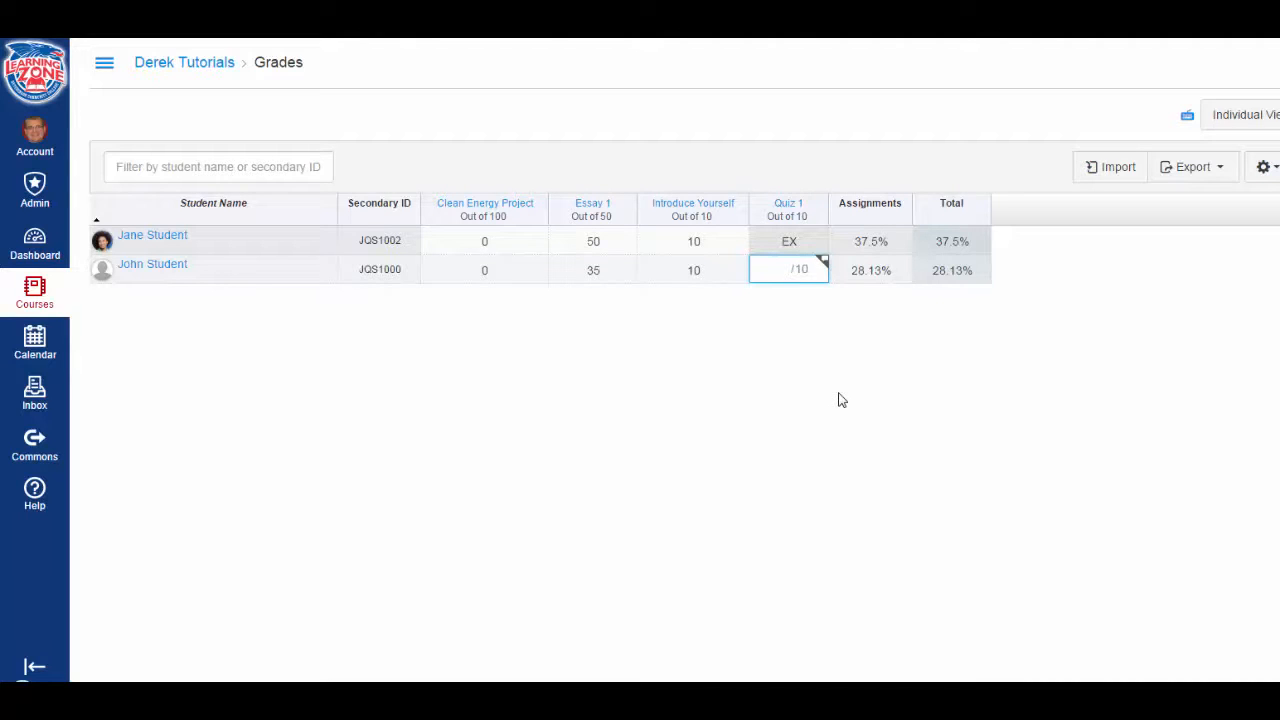
{"action": "type", "text": "x"}
{"action": "left_click", "coordinate": [690, 268]}
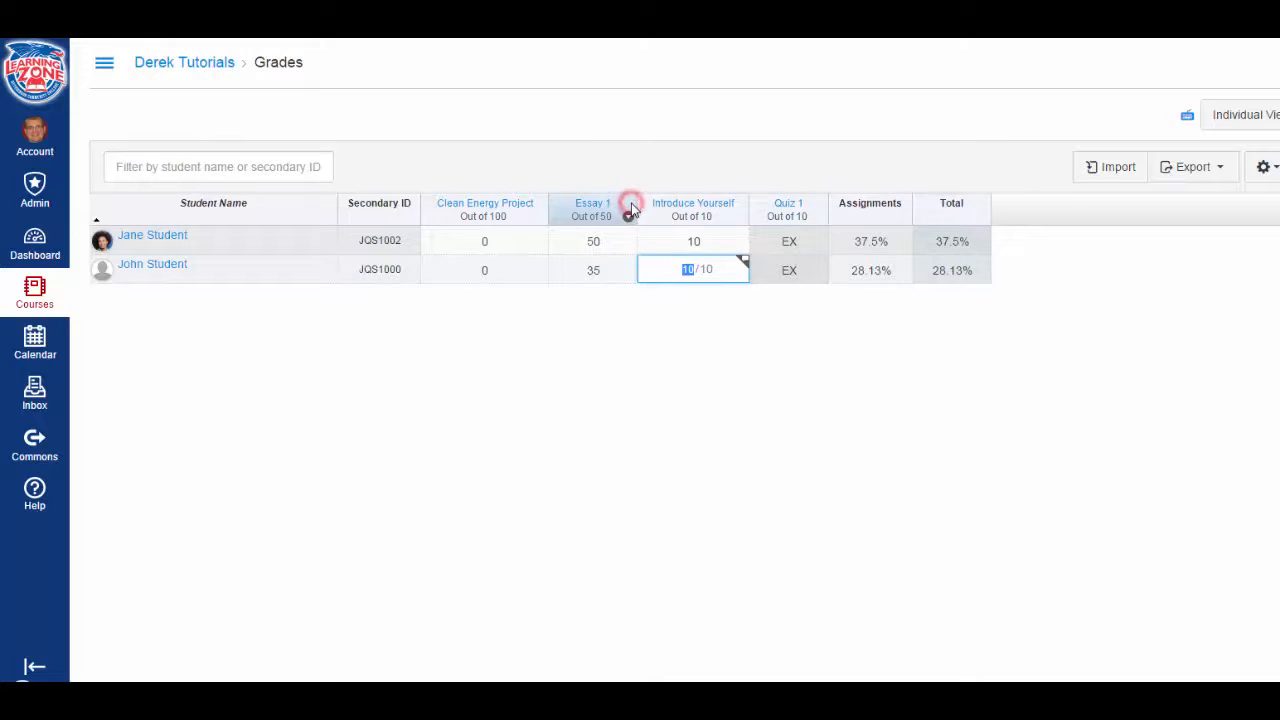
Reorder the assignment columns to Essay 1, Introduce Yourself, Clean Energy Project, keeping Quiz 1 last
{"action": "left_click_drag", "start_coordinate": [627, 207], "coordinate": [481, 198]}
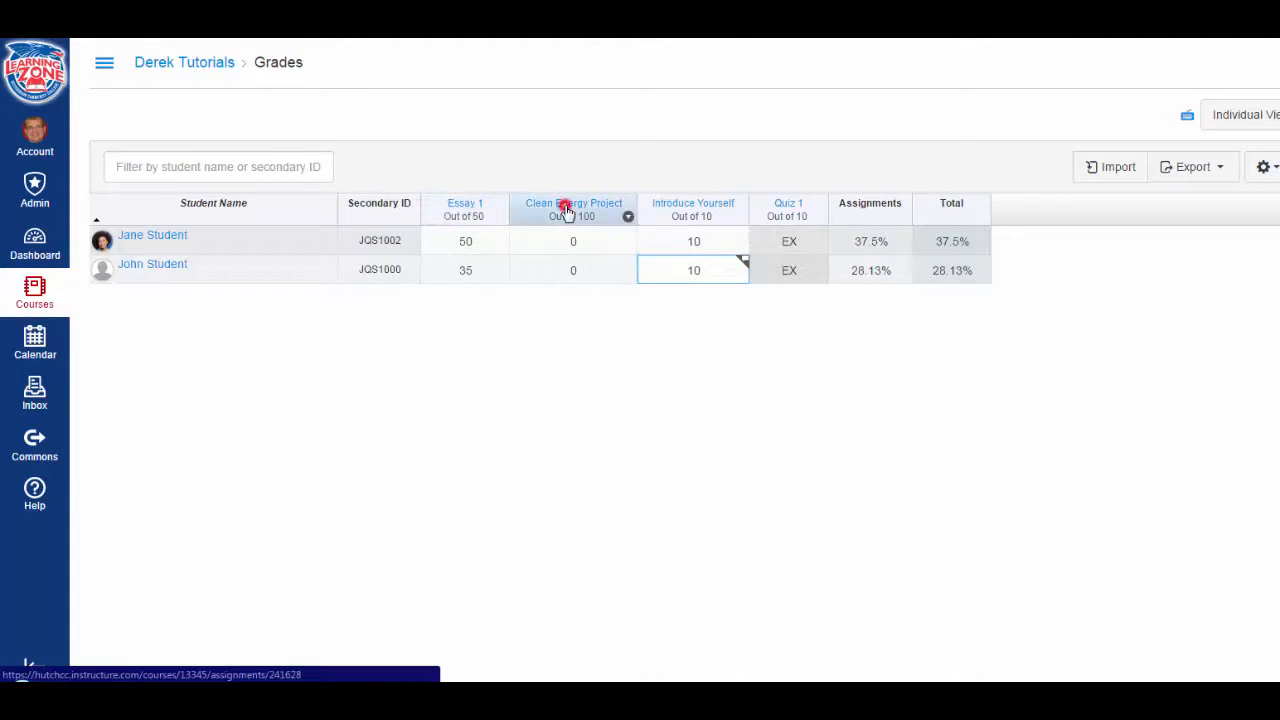
{"action": "left_click_drag", "start_coordinate": [563, 207], "coordinate": [690, 200]}
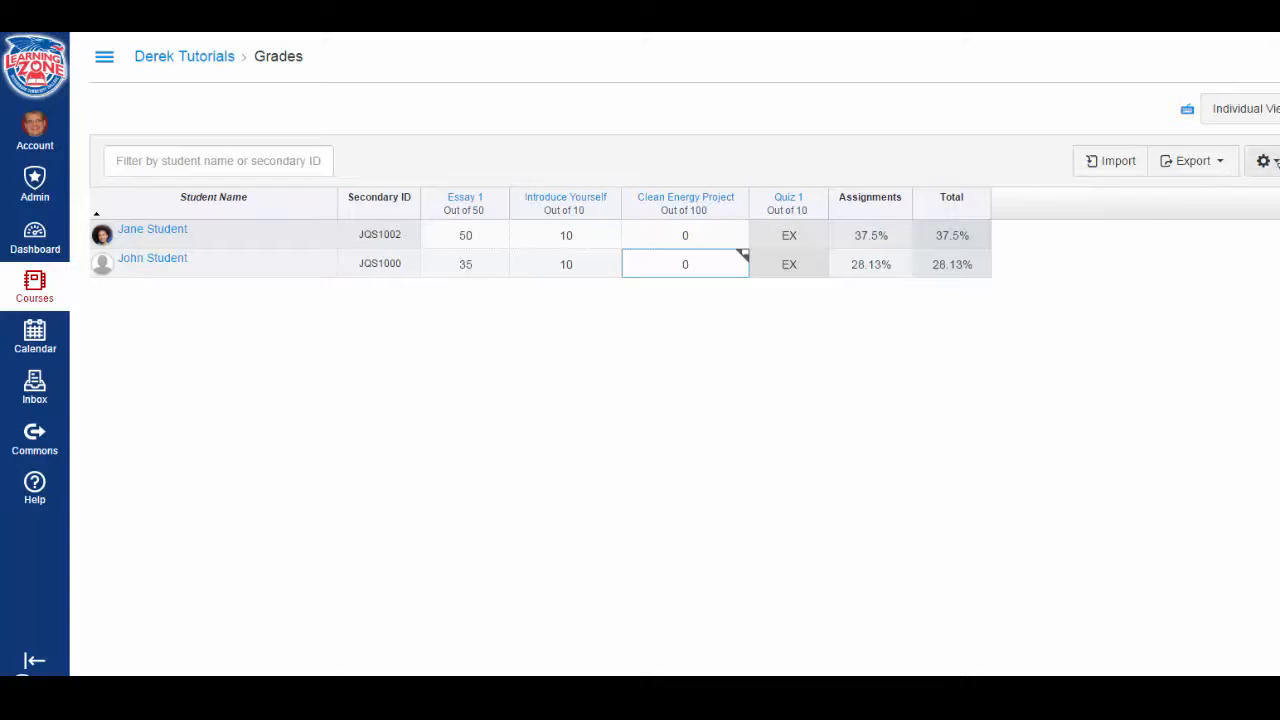
Hide the student names in the gradebook, and show them again
{"action": "left_click", "coordinate": [1268, 160]}
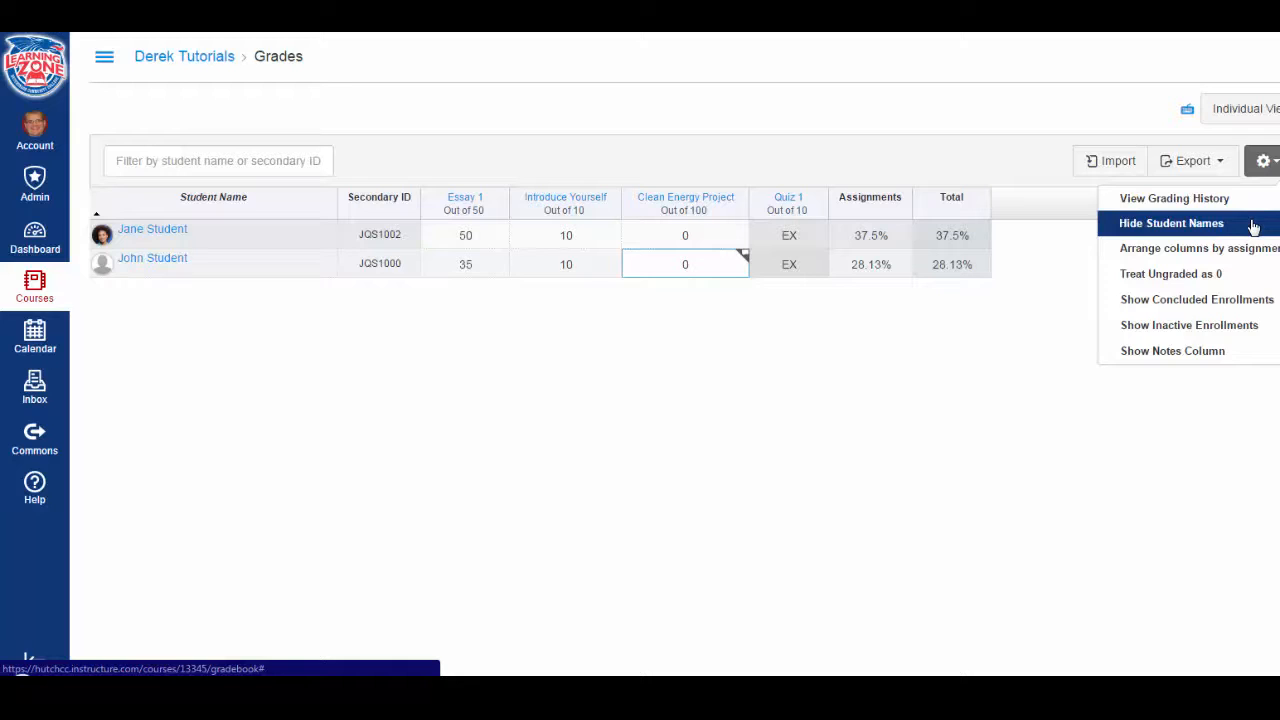
{"action": "left_click", "coordinate": [1253, 225]}
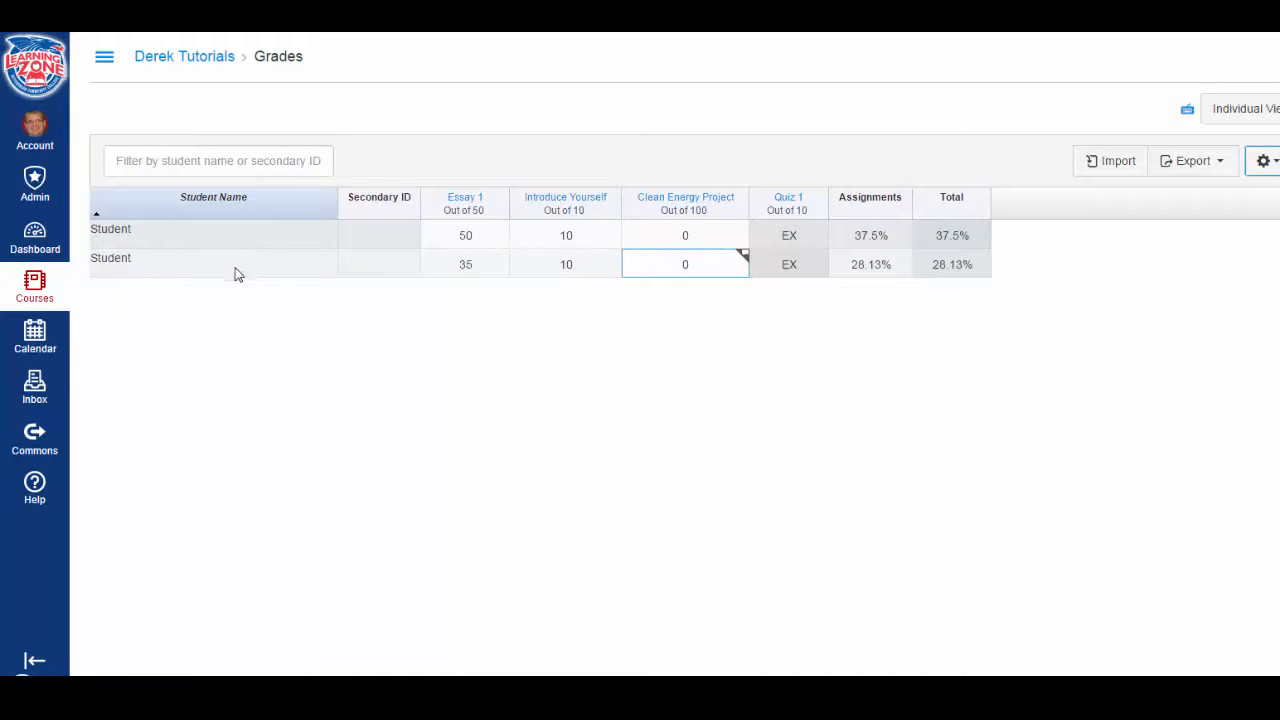
{"action": "left_click", "coordinate": [1263, 160]}
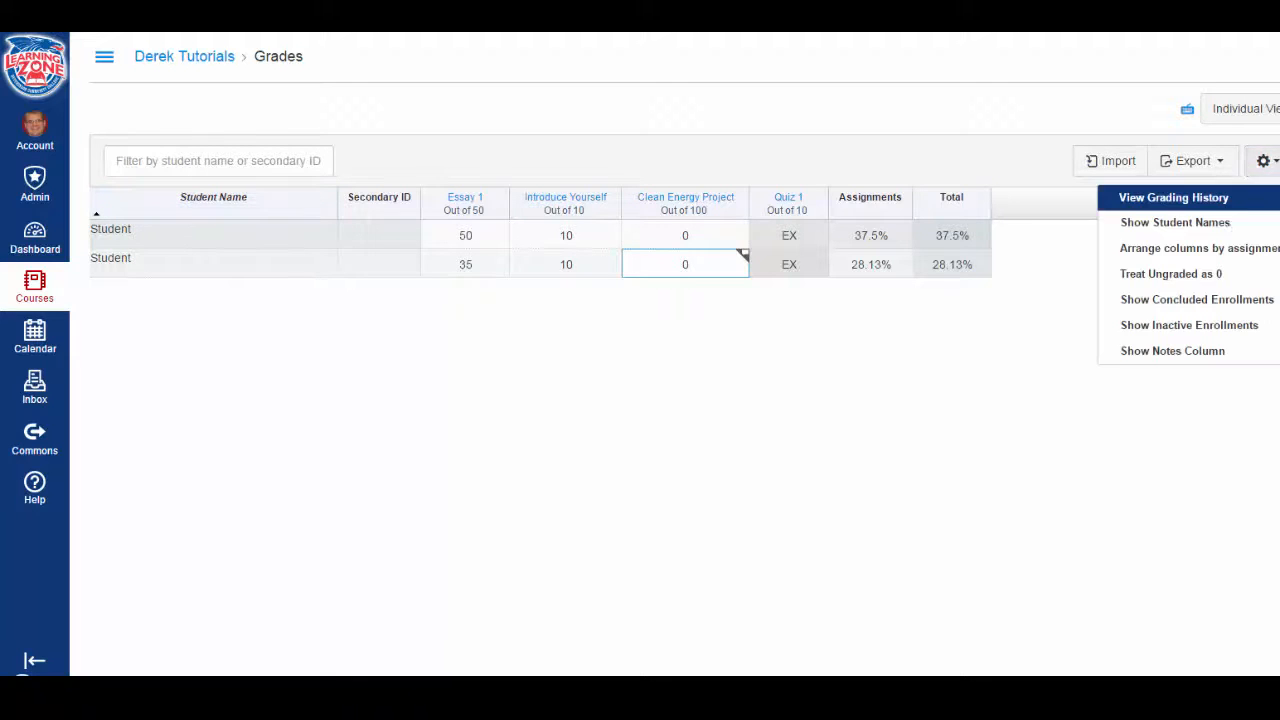
{"action": "left_click", "coordinate": [1226, 221]}
Arrange the gradebook columns by assignment group, and switch them back to due date order
{"action": "left_click", "coordinate": [1263, 160]}
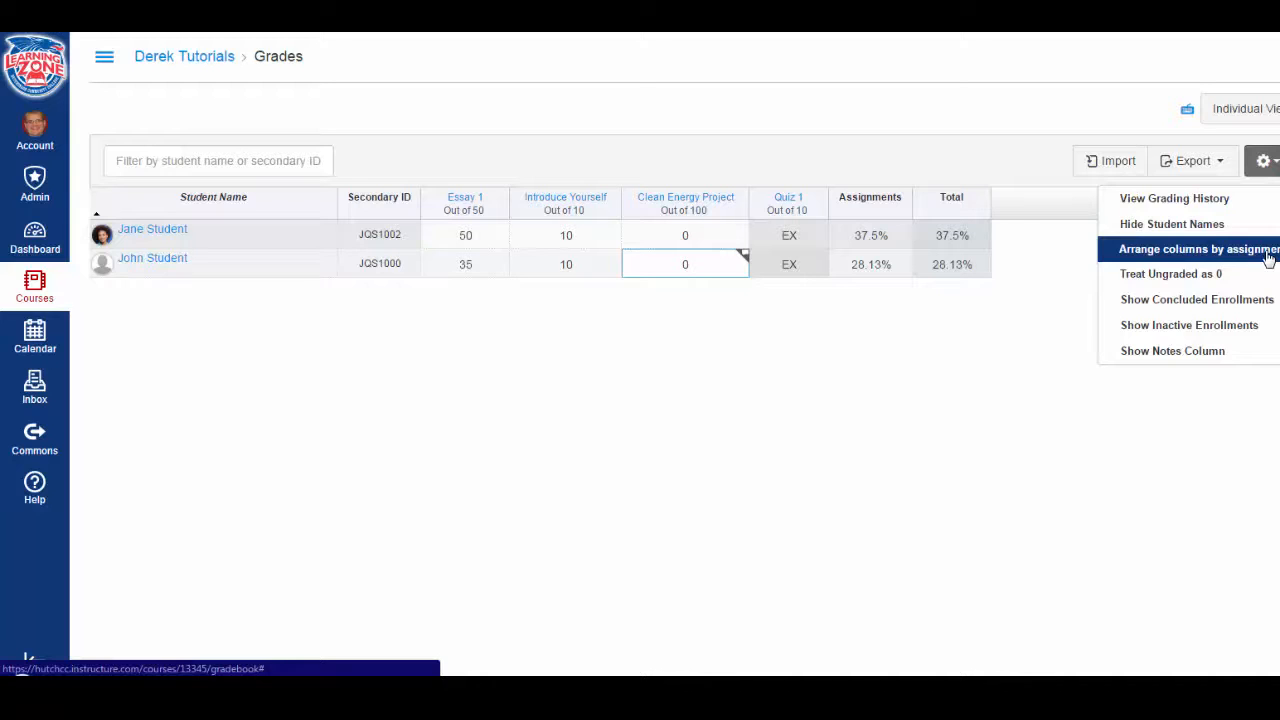
{"action": "left_click", "coordinate": [1268, 251]}
{"action": "left_click", "coordinate": [1266, 162]}
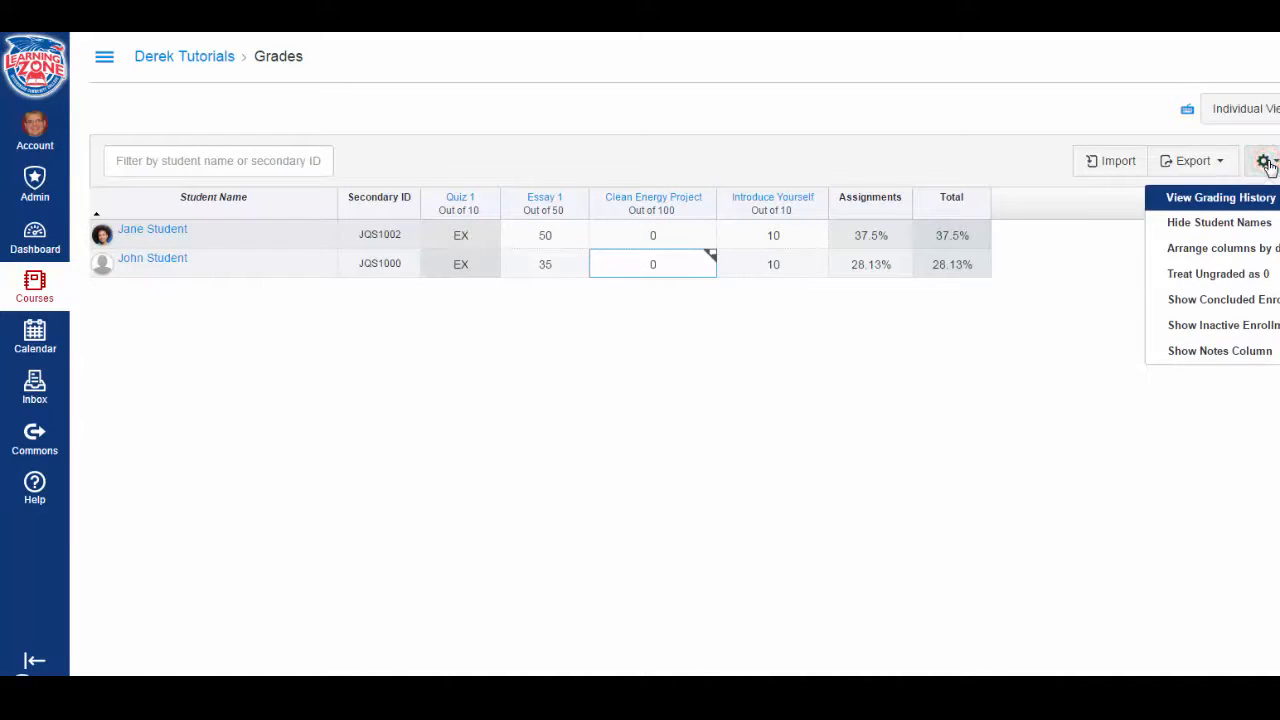
{"action": "left_click", "coordinate": [1266, 162]}
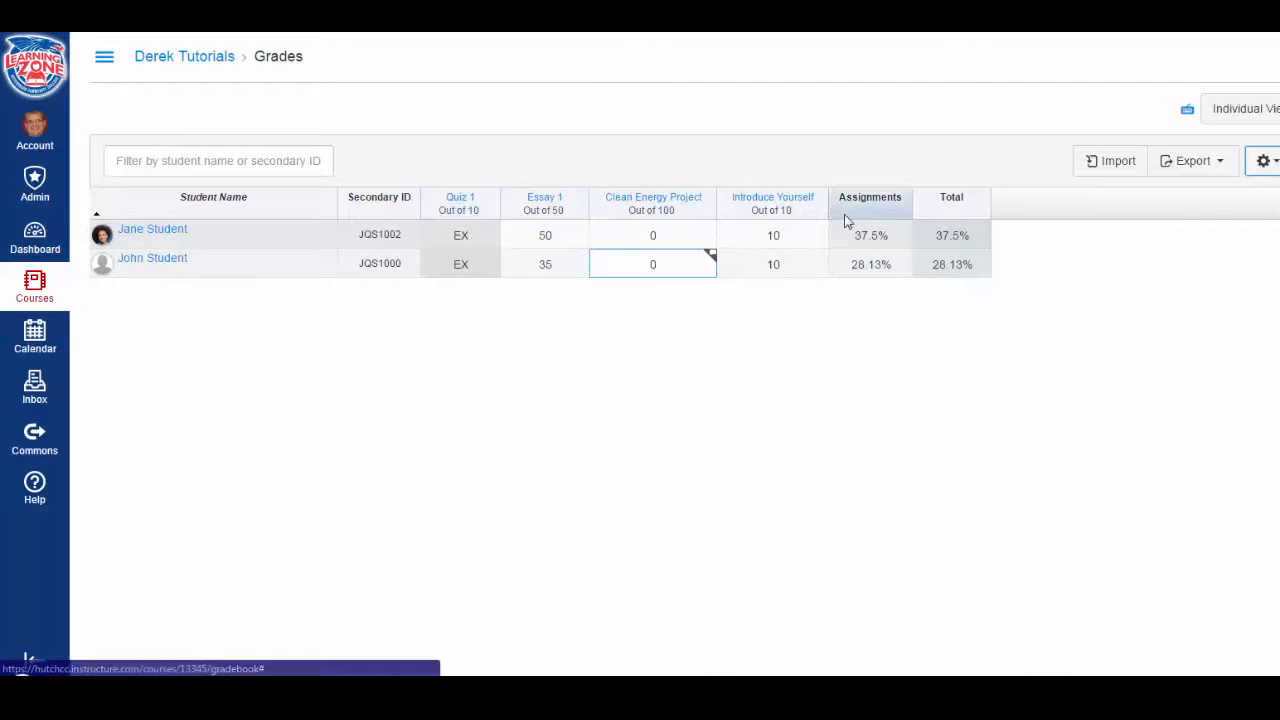
{"action": "left_click", "coordinate": [1272, 166]}
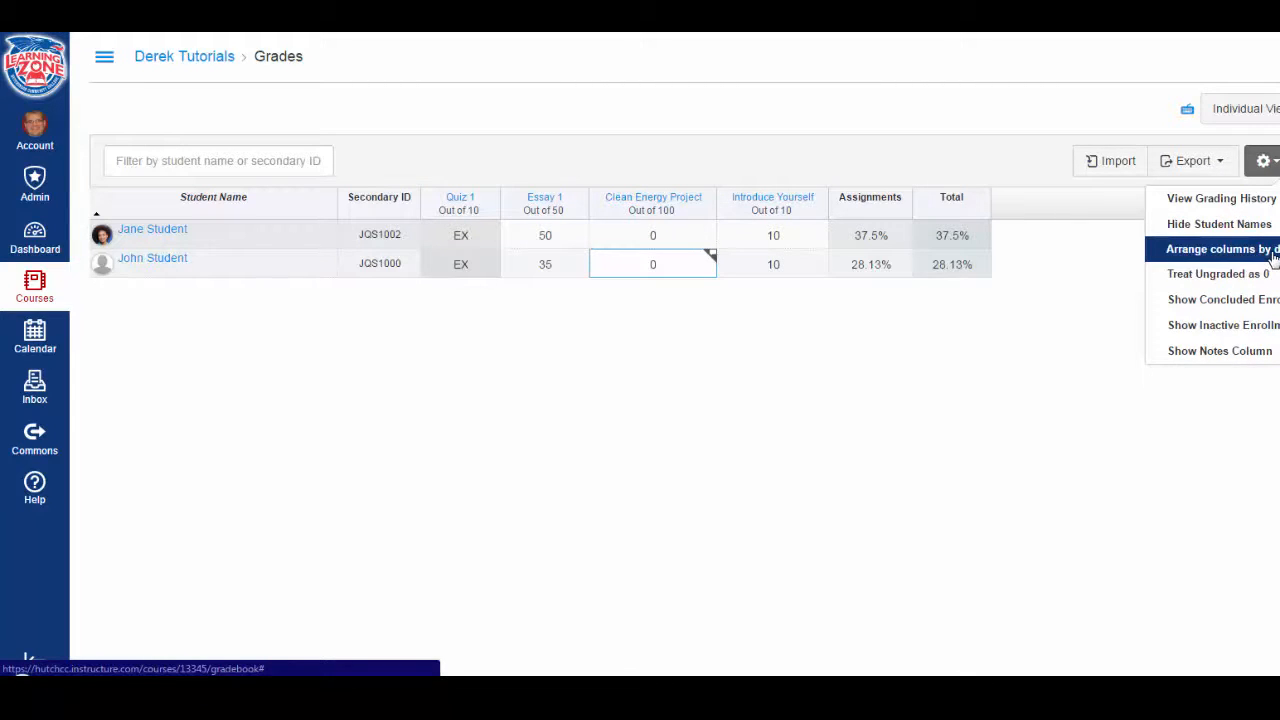
{"action": "left_click", "coordinate": [1273, 256]}
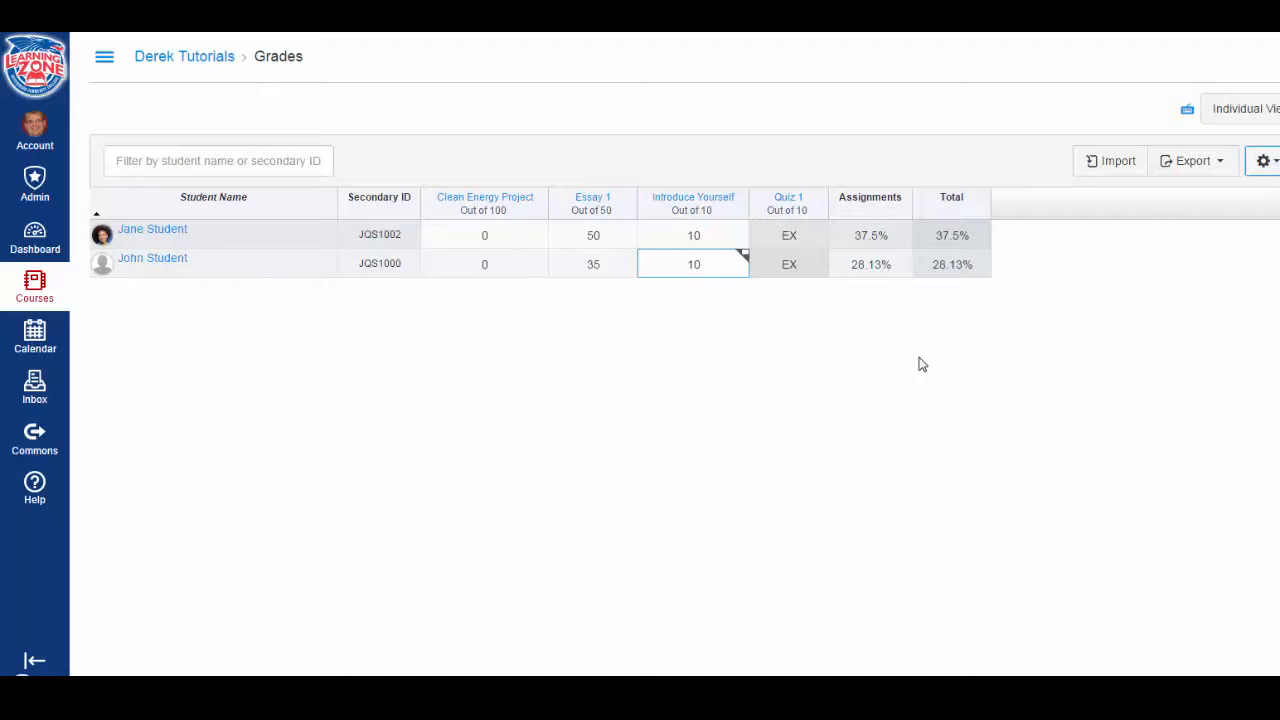
{"action": "left_click", "coordinate": [1265, 163]}
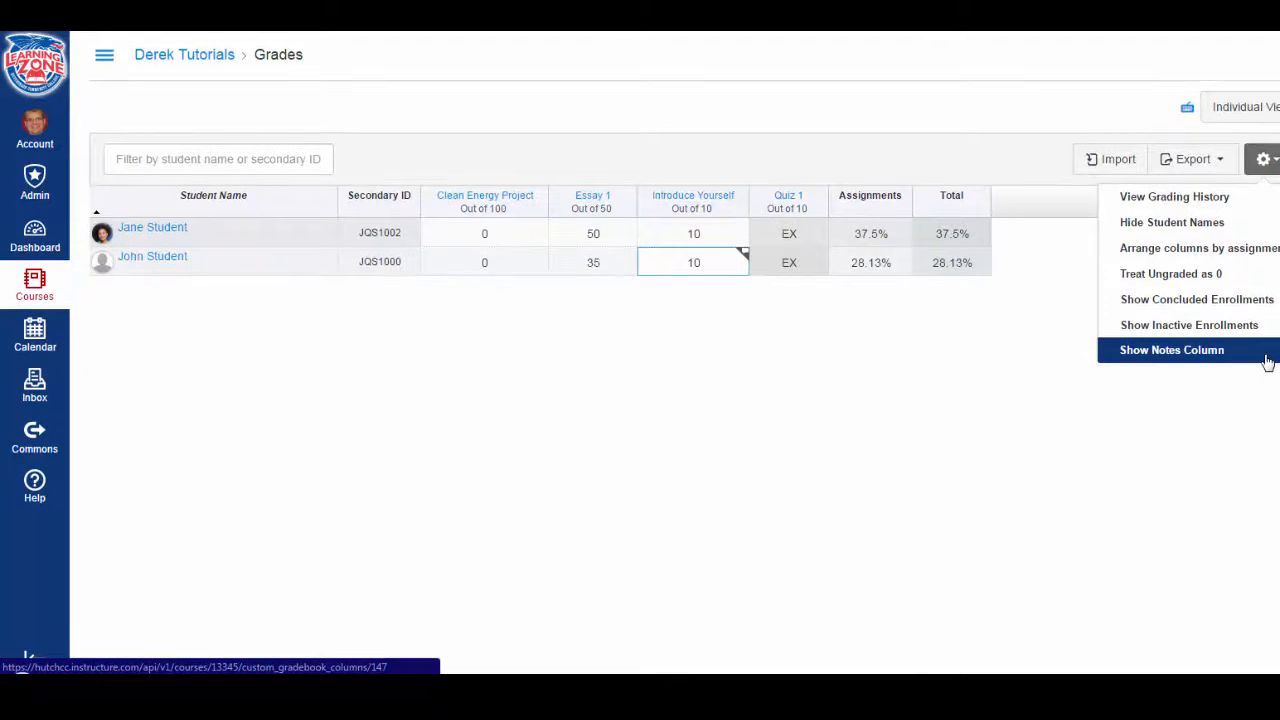
{"action": "left_click", "coordinate": [890, 406]}
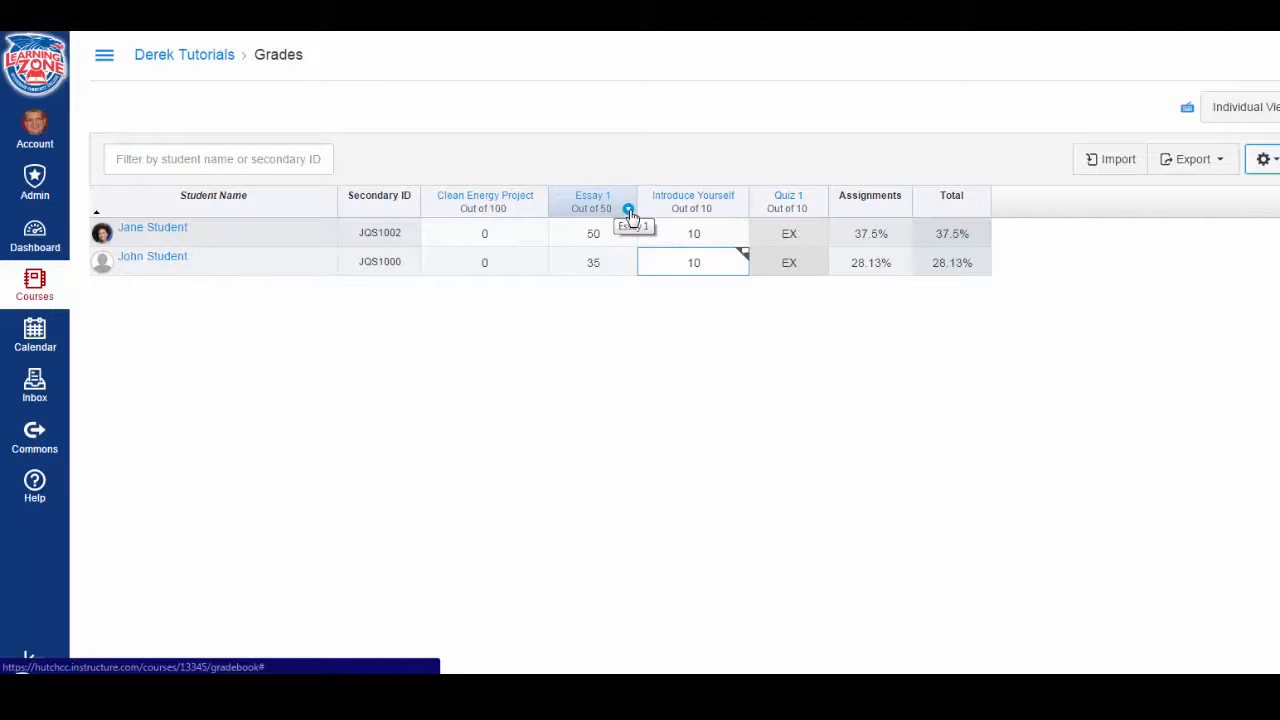
View the grade statistics in the assignment details for Essay 1, and close them
{"action": "left_click", "coordinate": [628, 210]}
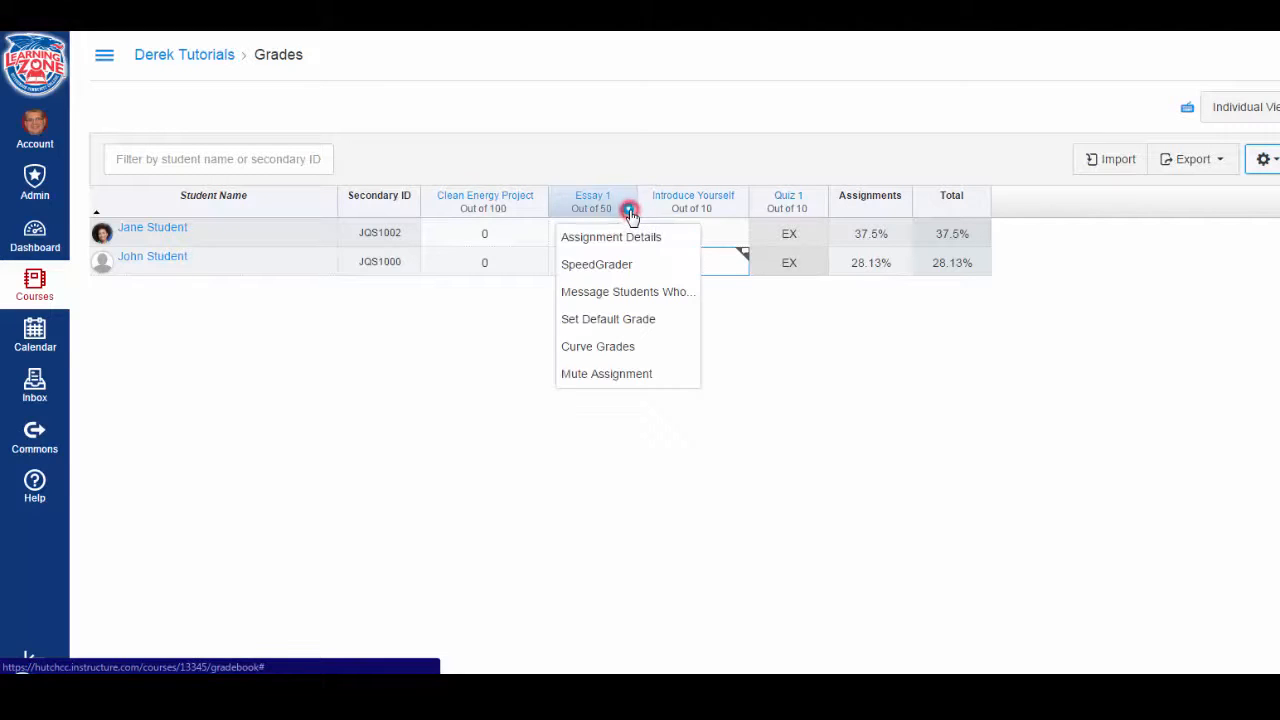
{"action": "left_click", "coordinate": [682, 246]}
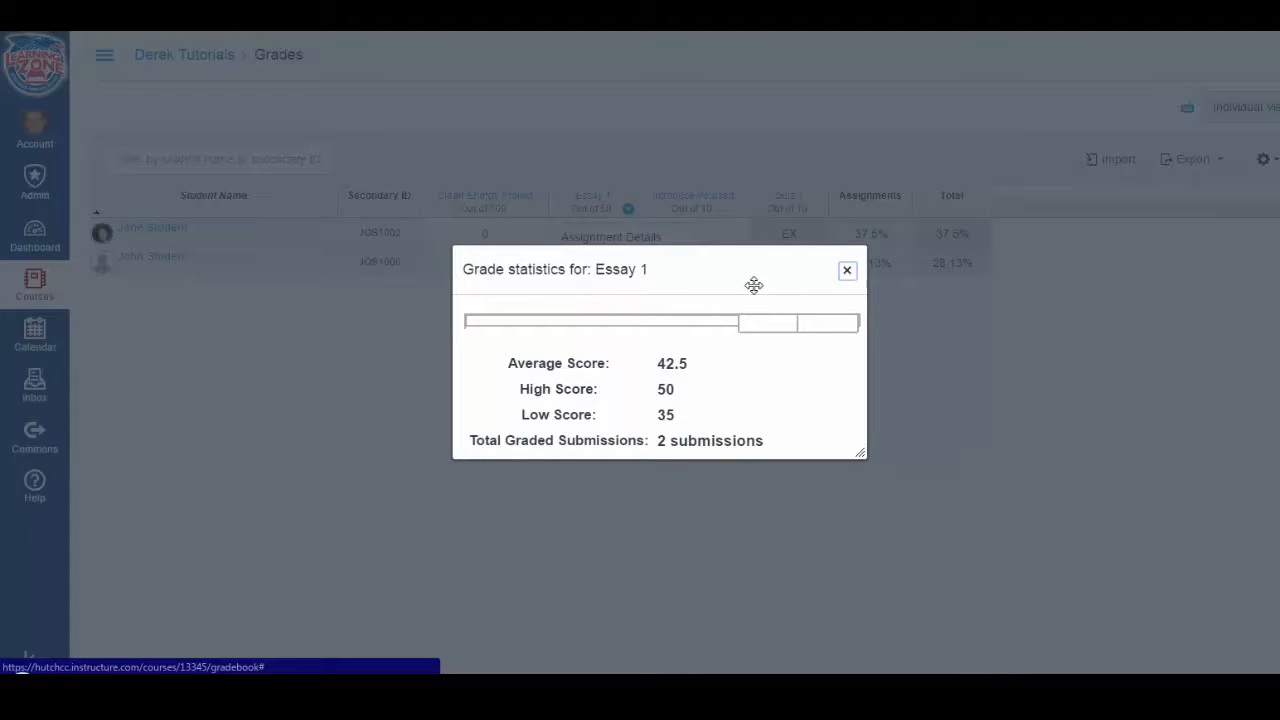
{"action": "left_click", "coordinate": [849, 274]}
Set up a message to students who scored less than 40 on Essay 1, and close it without sending
{"action": "left_click", "coordinate": [628, 208]}
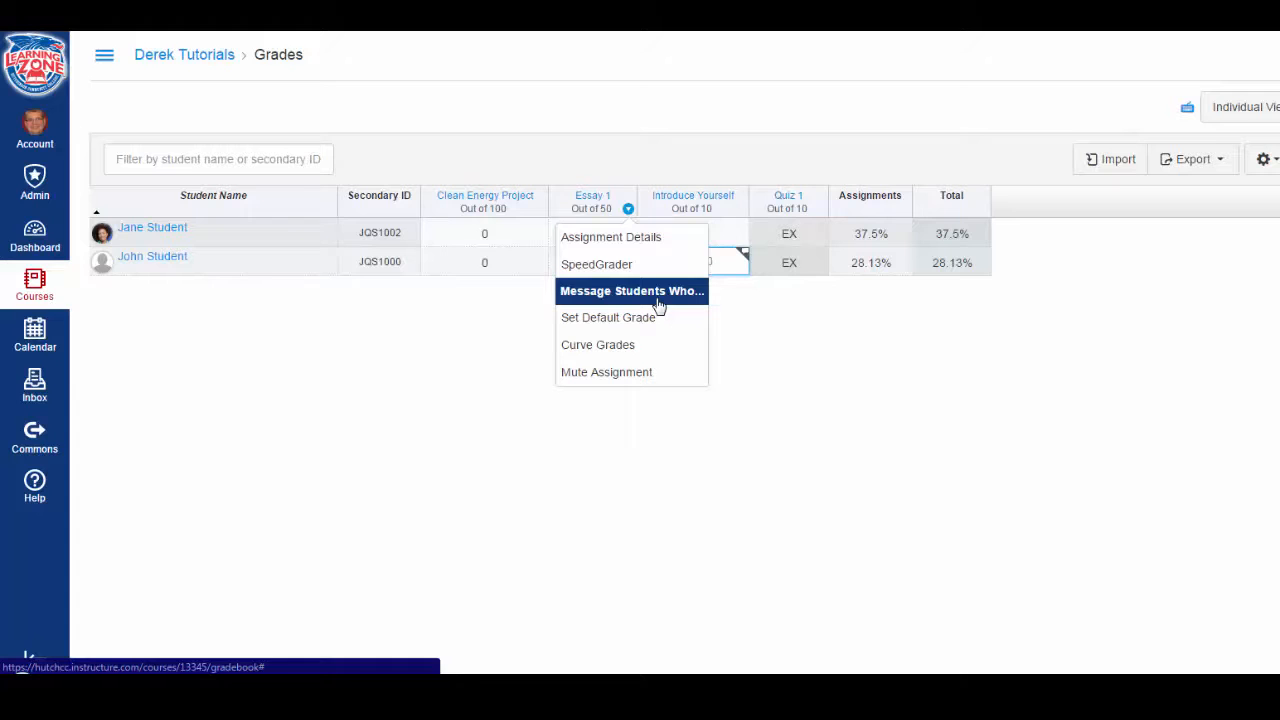
{"action": "left_click", "coordinate": [659, 300]}
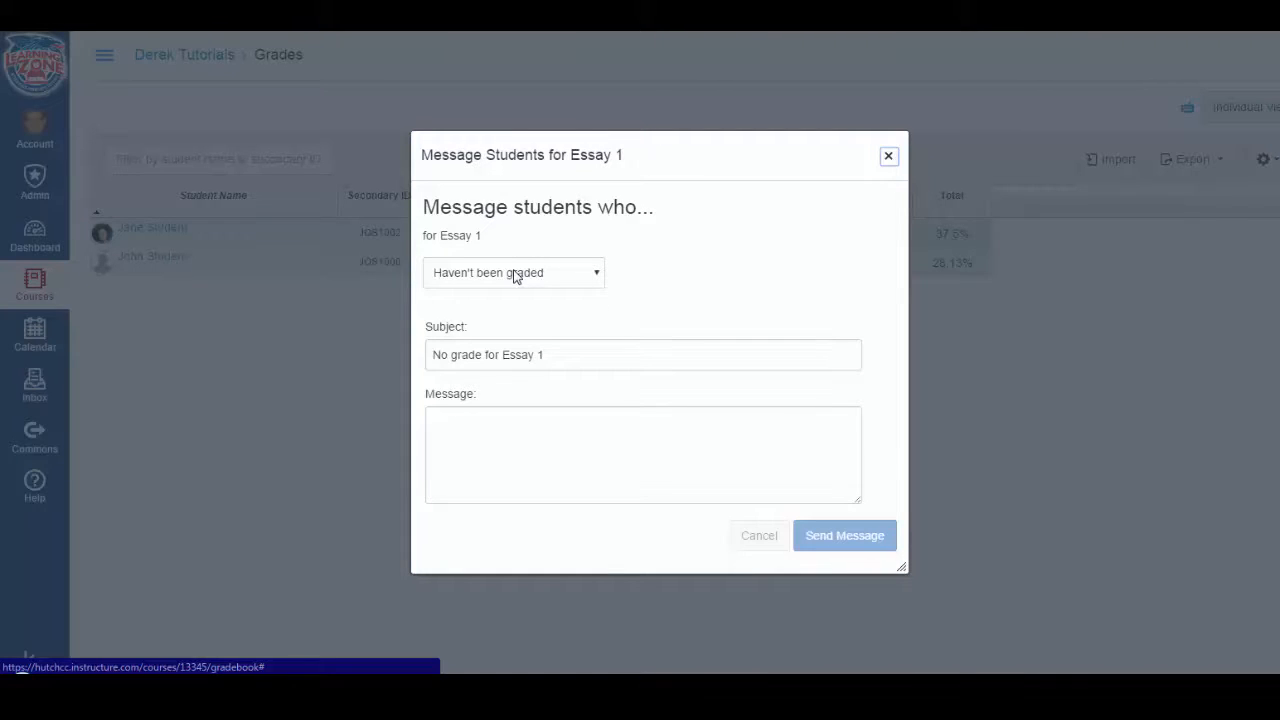
{"action": "left_click", "coordinate": [514, 422]}
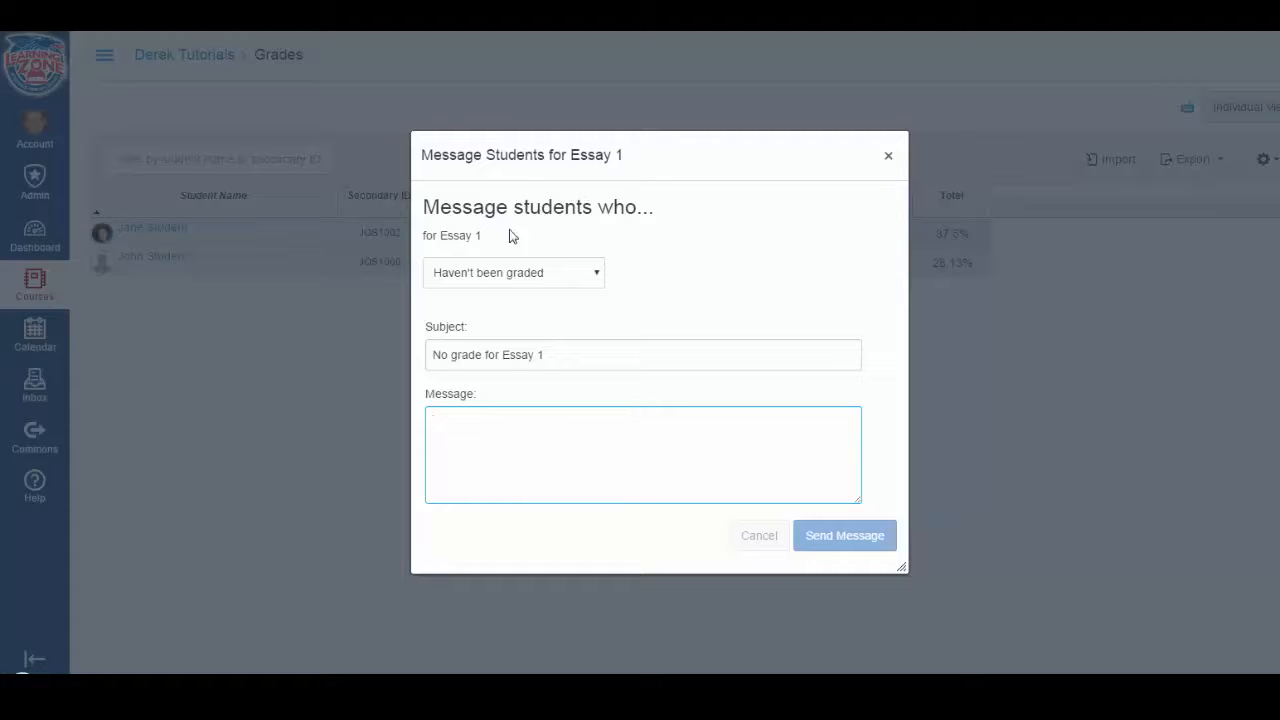
{"action": "left_click", "coordinate": [538, 280]}
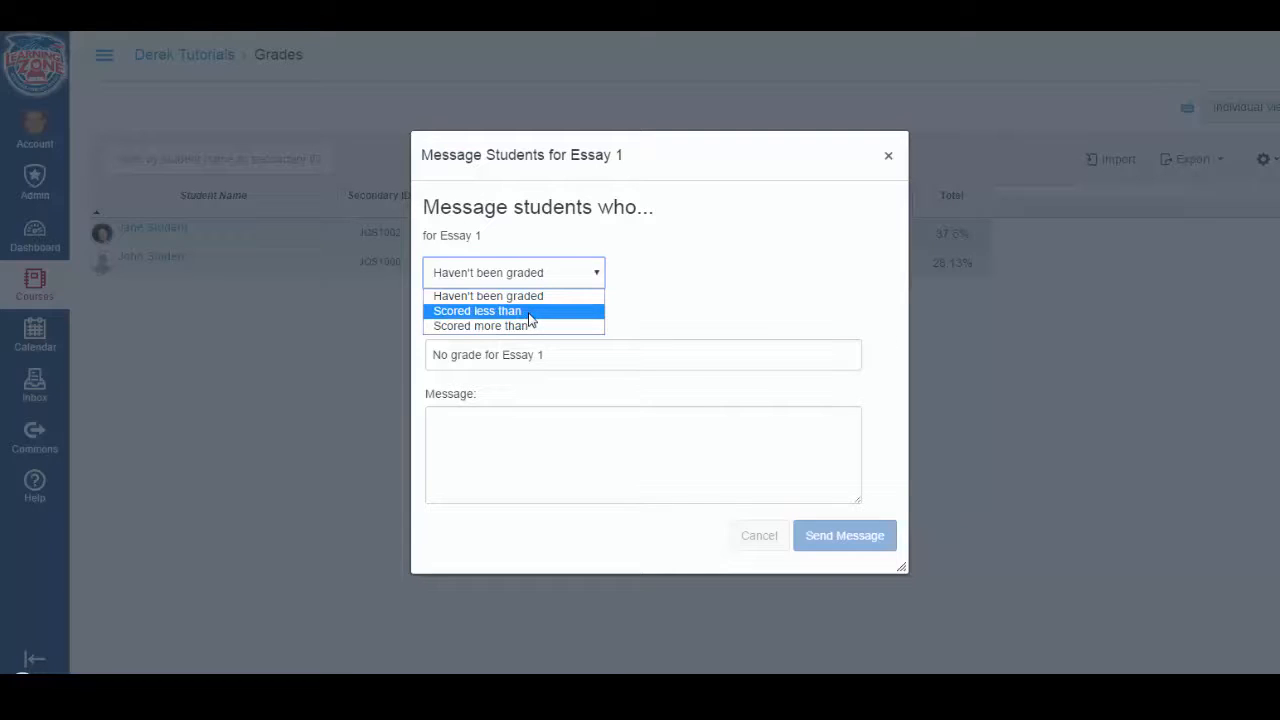
{"action": "left_click", "coordinate": [529, 318]}
{"action": "left_click", "coordinate": [630, 276]}
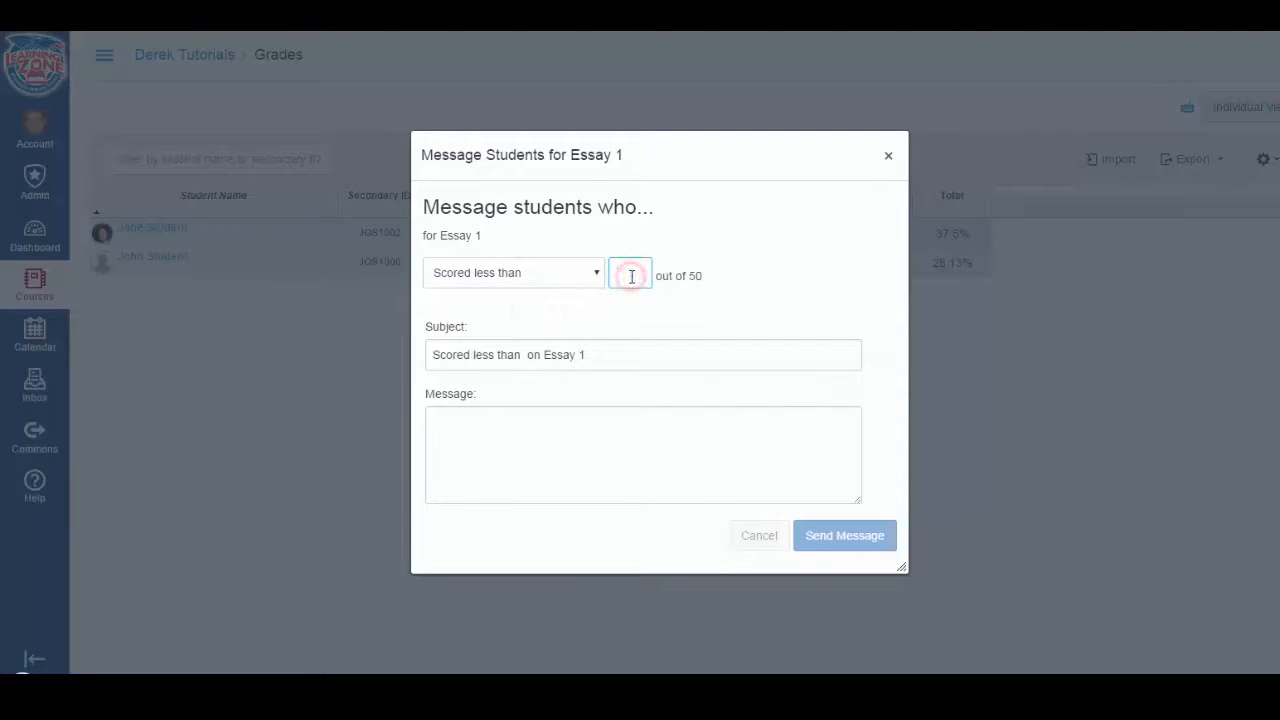
{"action": "type", "text": "40"}
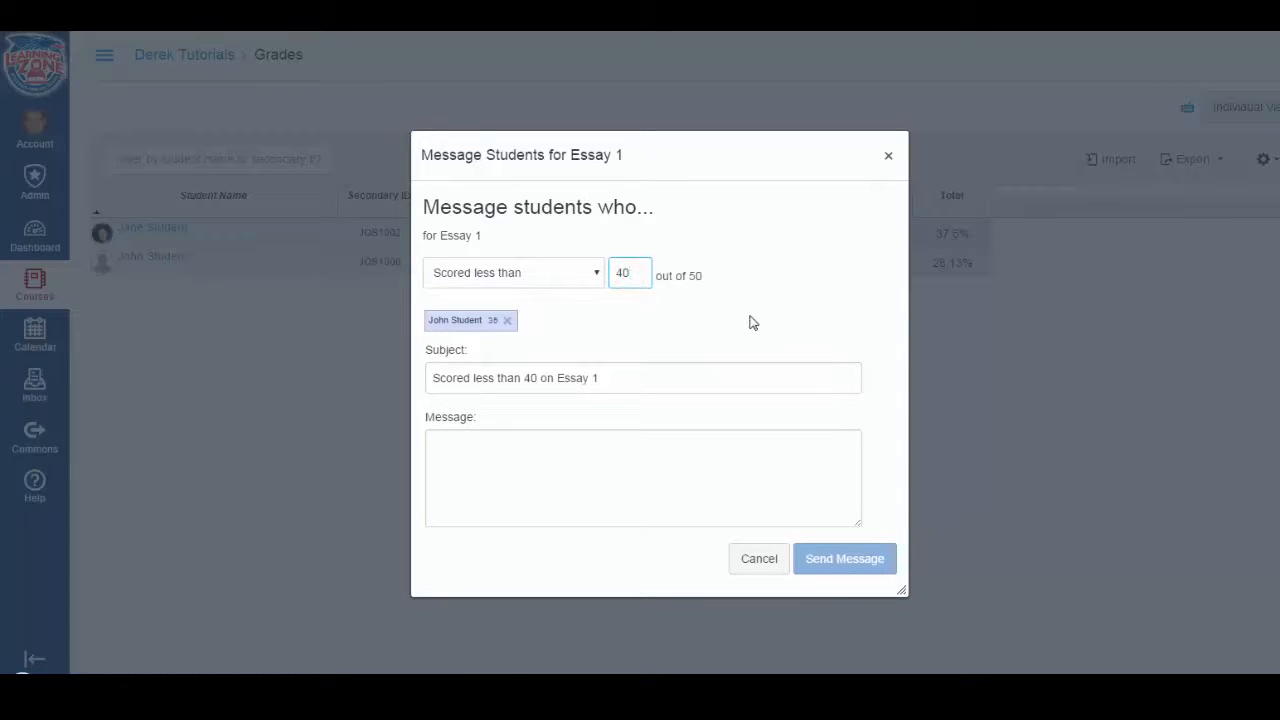
{"action": "left_click", "coordinate": [750, 319]}
{"action": "left_click", "coordinate": [553, 374]}
{"action": "left_click", "coordinate": [526, 480]}
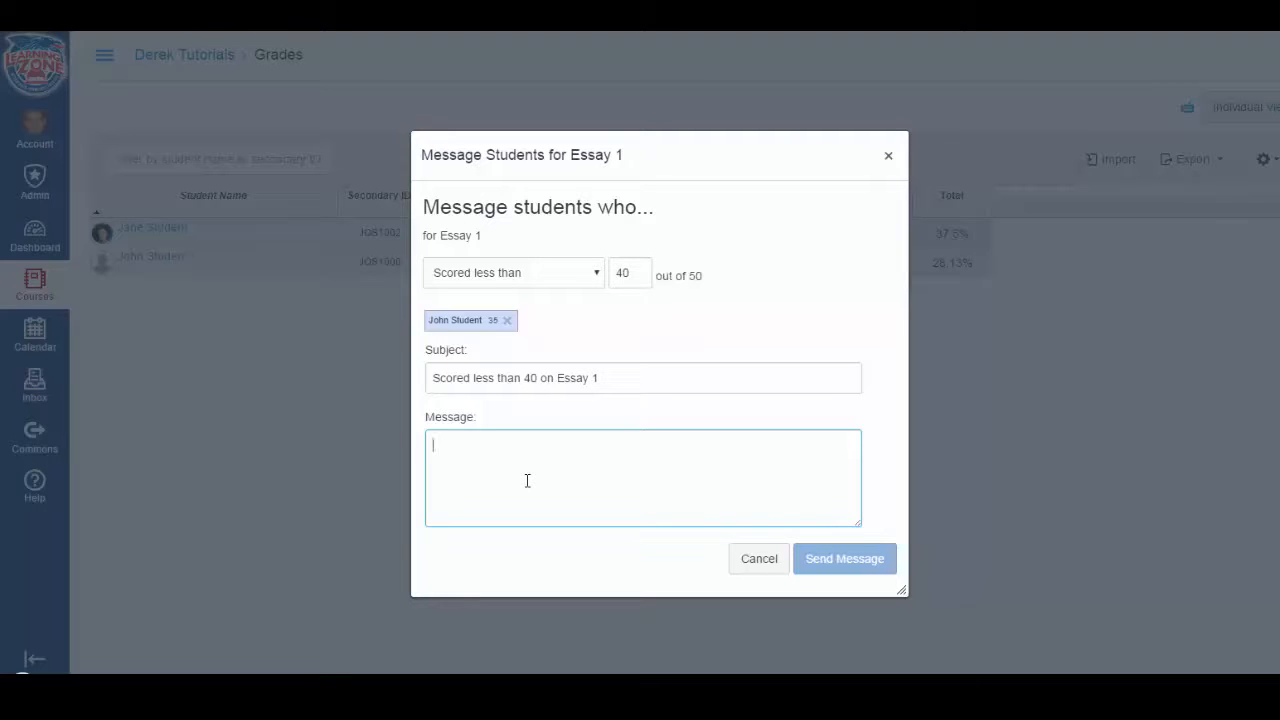
{"action": "left_click", "coordinate": [888, 158]}
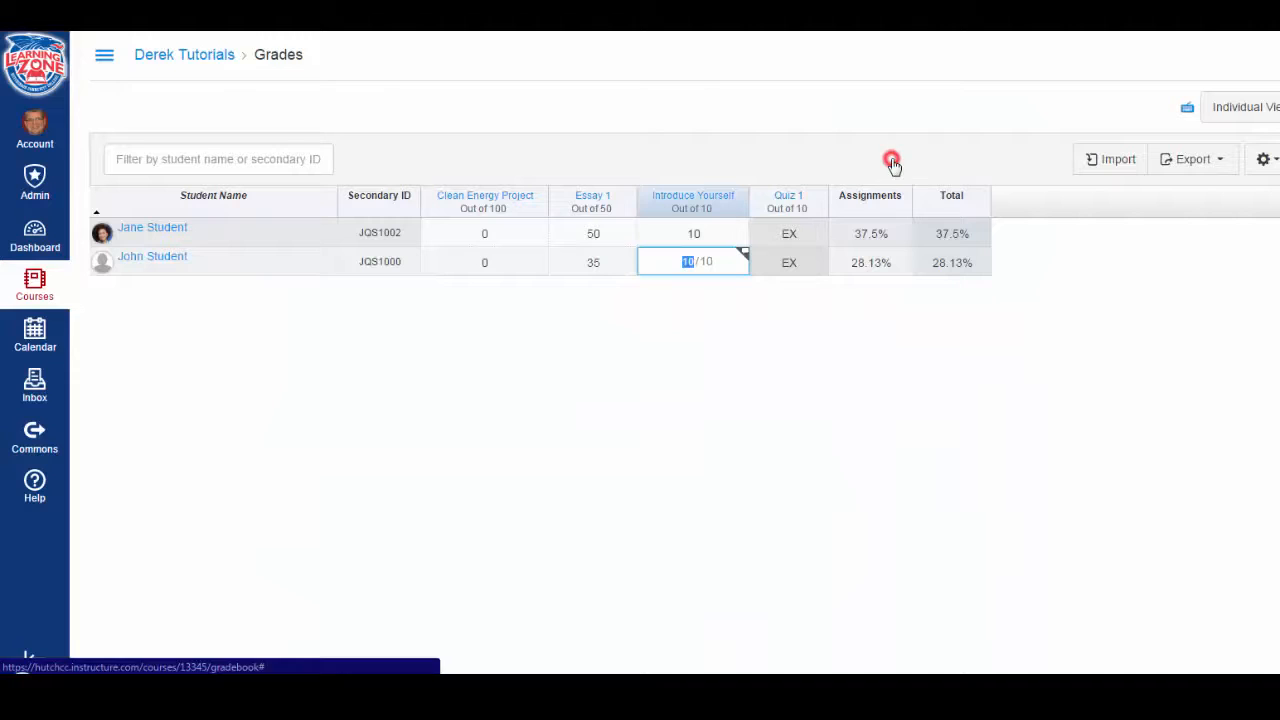
Switch the gradebook to Individual View and select the first student in the content selection
{"action": "left_click", "coordinate": [628, 208]}
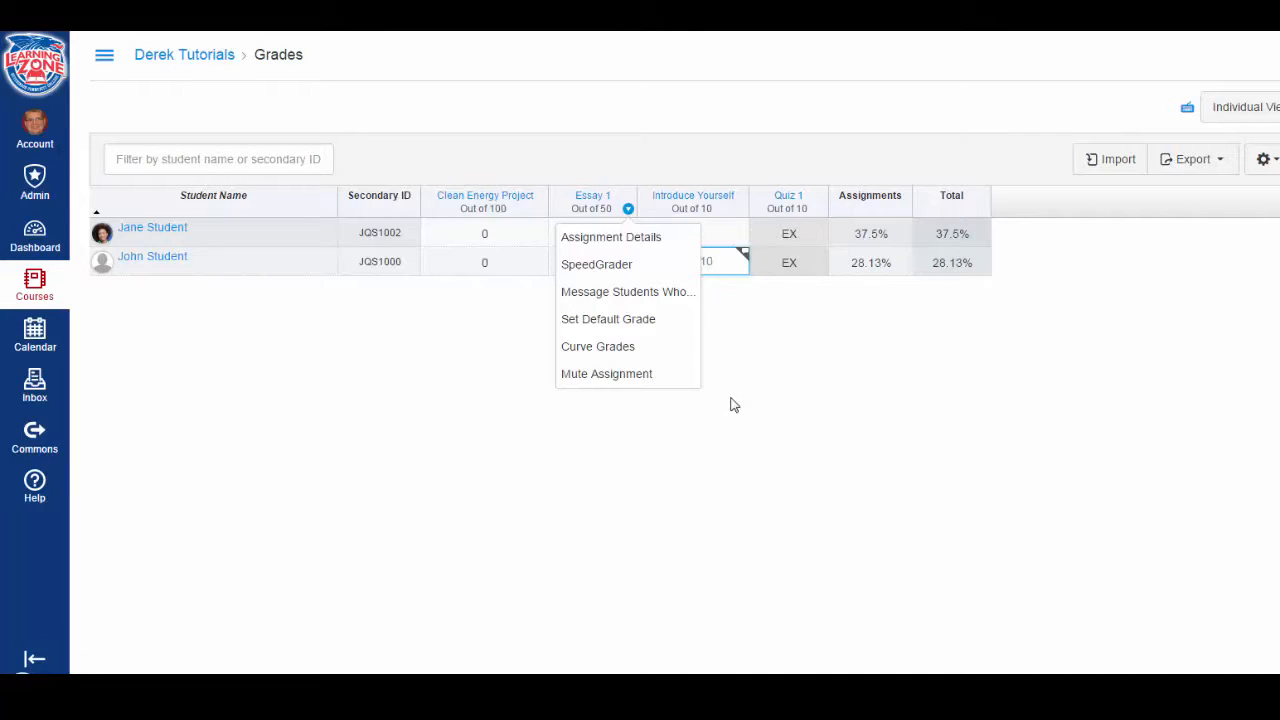
{"action": "left_click", "coordinate": [1247, 127]}
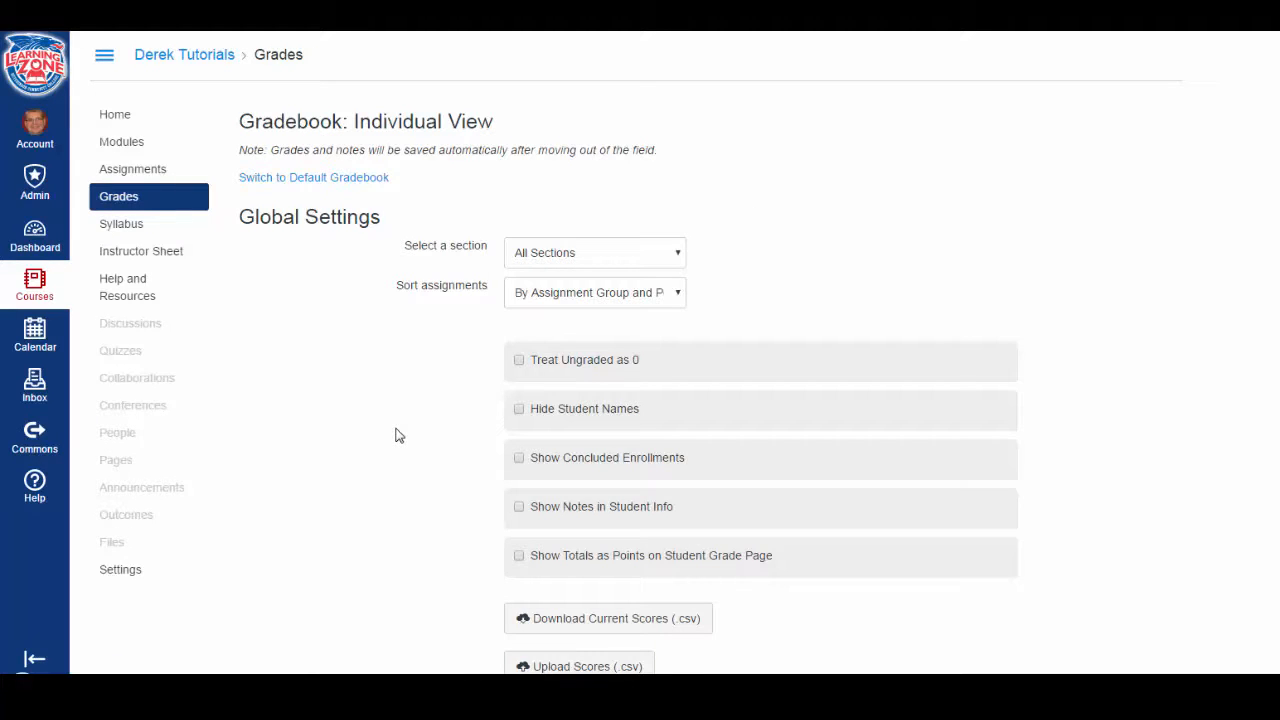
{"action": "scroll", "coordinate": [395, 435], "scroll_direction": "down", "scroll_amount": 7}
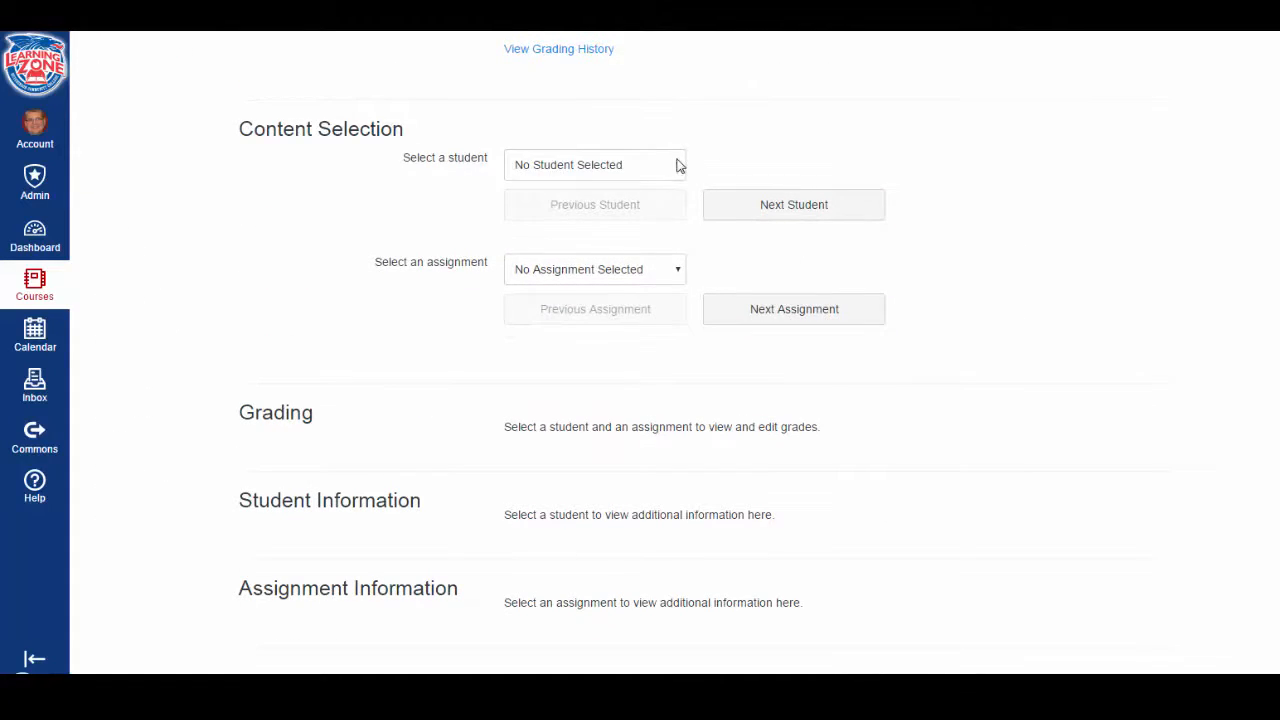
{"action": "left_click", "coordinate": [648, 164]}
{"action": "left_click", "coordinate": [590, 206]}
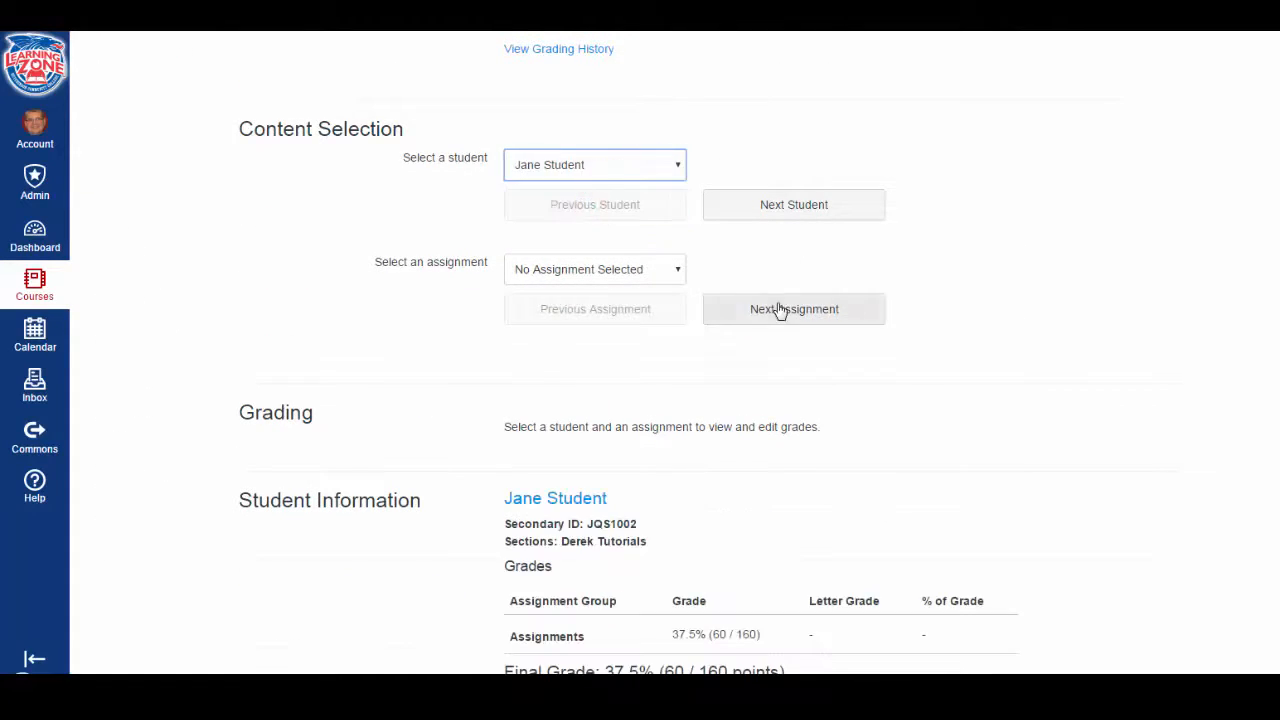
Review the selected student's grades and the assignment information for Quiz 1, and return to the default gradebook
{"action": "scroll", "coordinate": [670, 428], "scroll_direction": "down", "scroll_amount": 2}
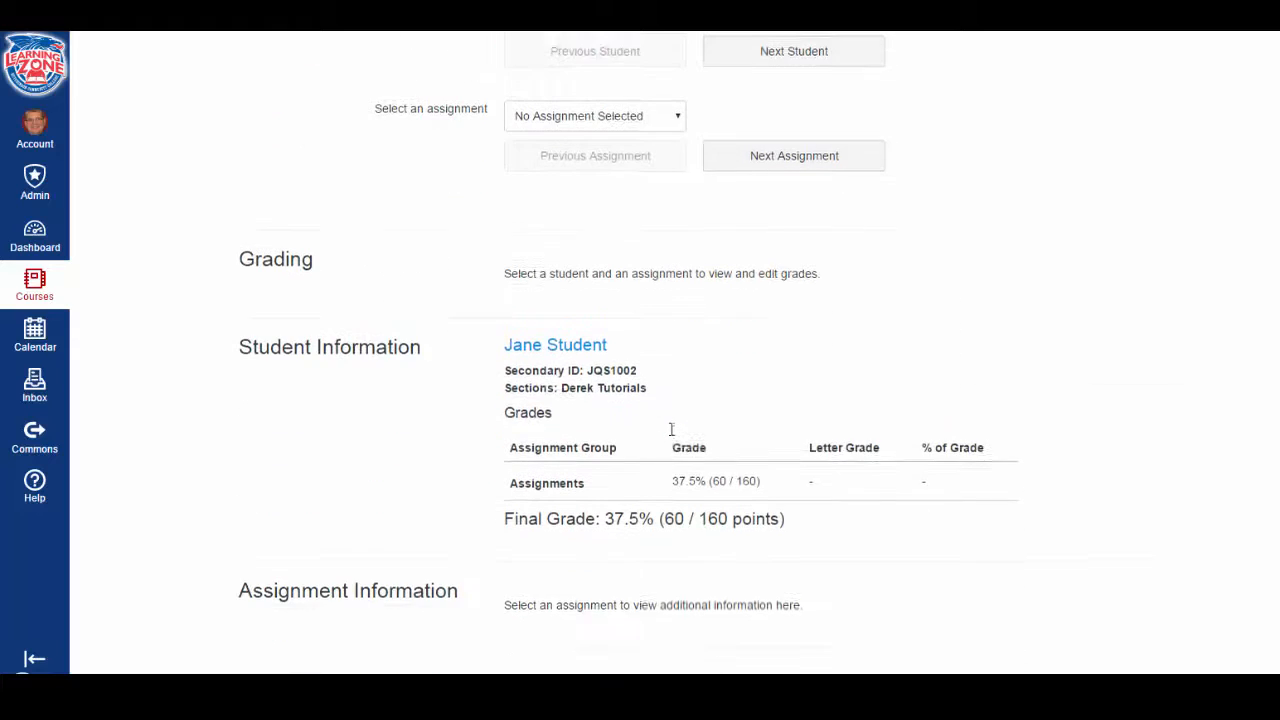
{"action": "left_click", "coordinate": [763, 157]}
{"action": "scroll", "coordinate": [364, 275], "scroll_direction": "down", "scroll_amount": 5}
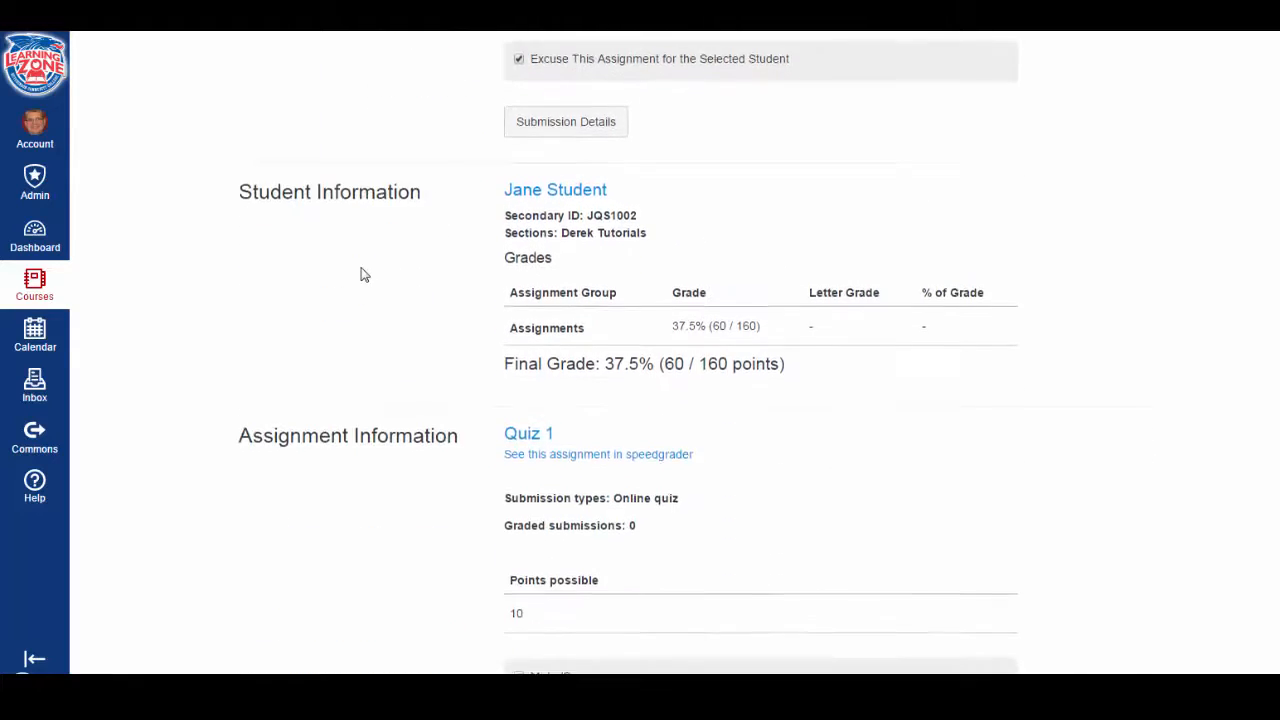
{"action": "scroll", "coordinate": [364, 275], "scroll_direction": "up", "scroll_amount": 2}
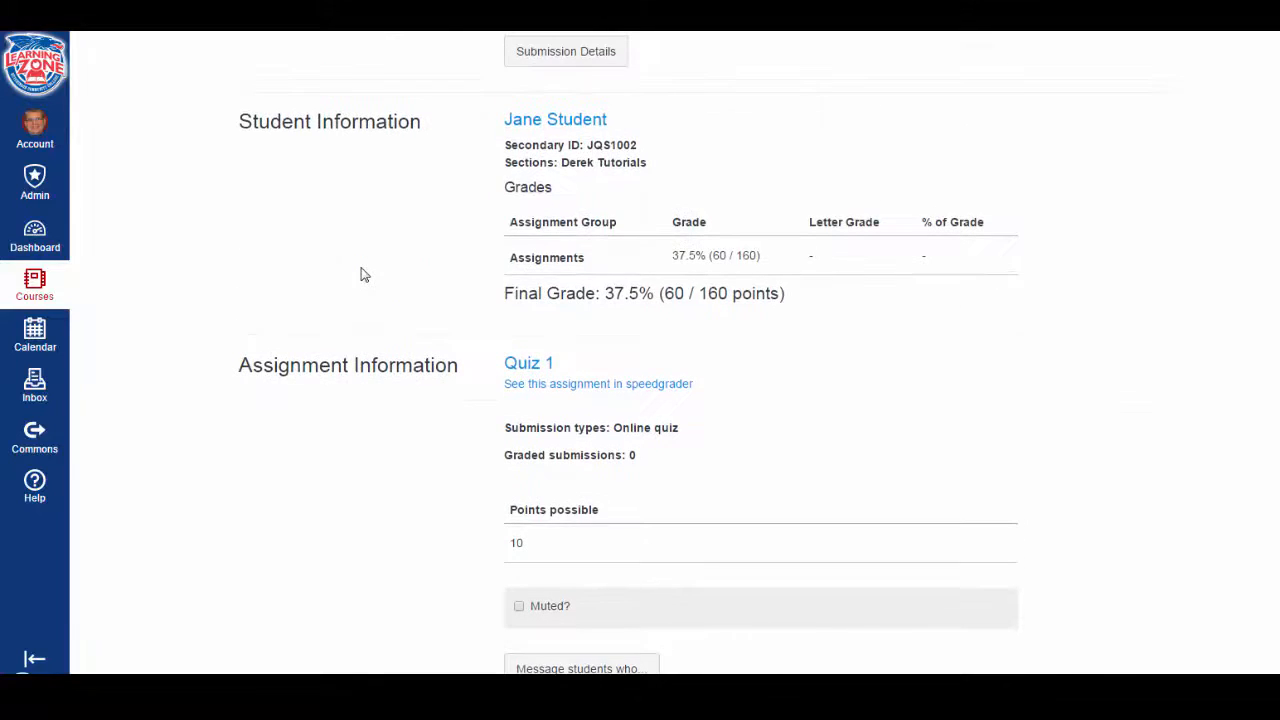
{"action": "scroll", "coordinate": [364, 275], "scroll_direction": "down", "scroll_amount": 2}
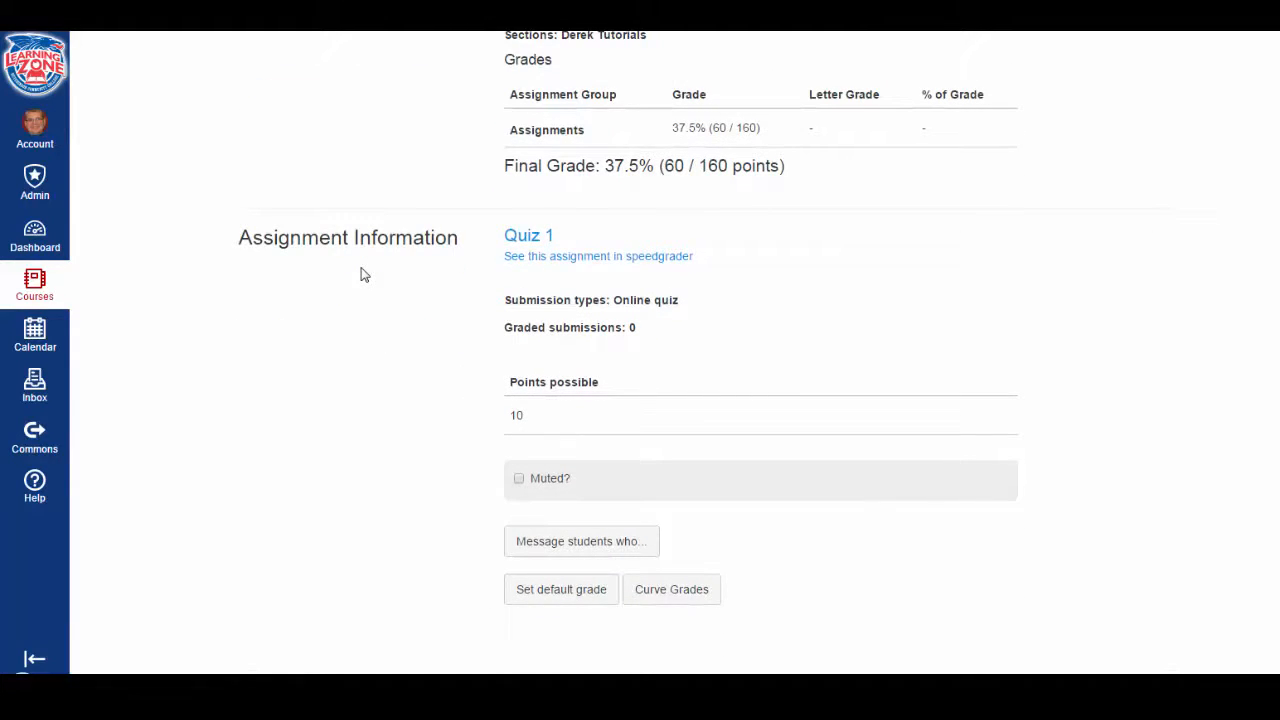
{"action": "scroll", "coordinate": [364, 275], "scroll_direction": "up", "scroll_amount": 10}
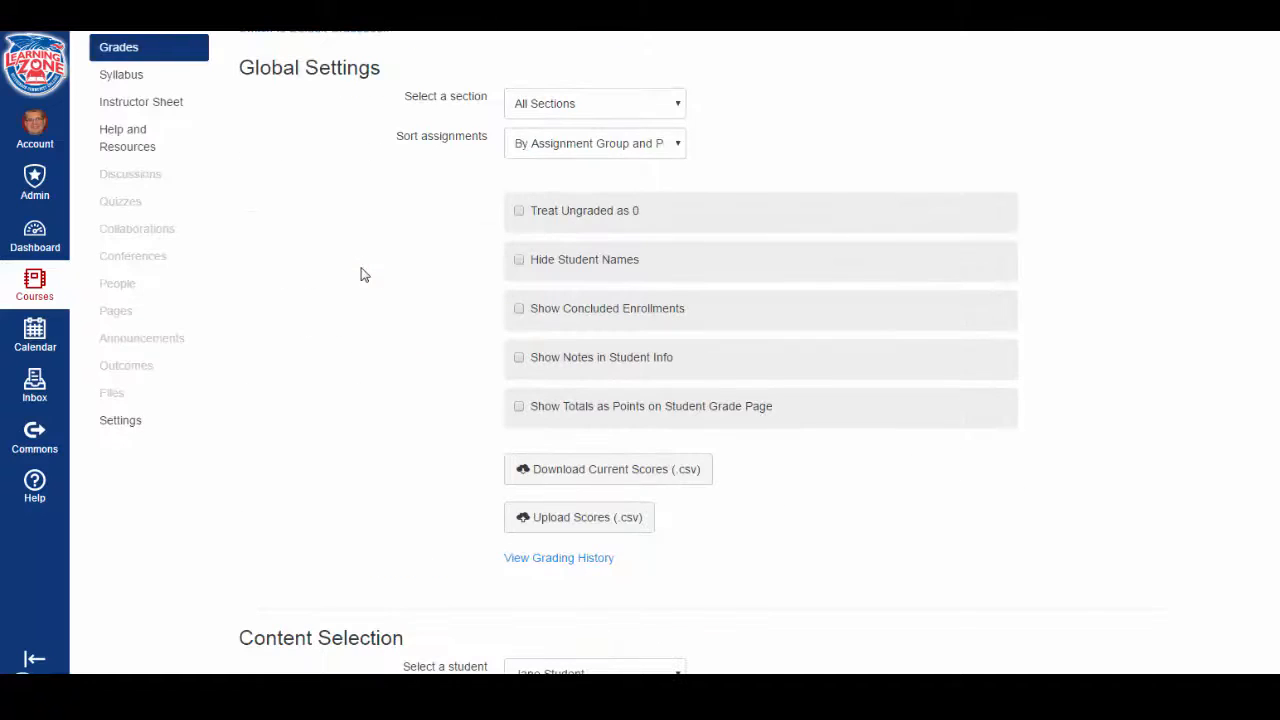
{"action": "scroll", "coordinate": [364, 275], "scroll_direction": "up", "scroll_amount": 2}
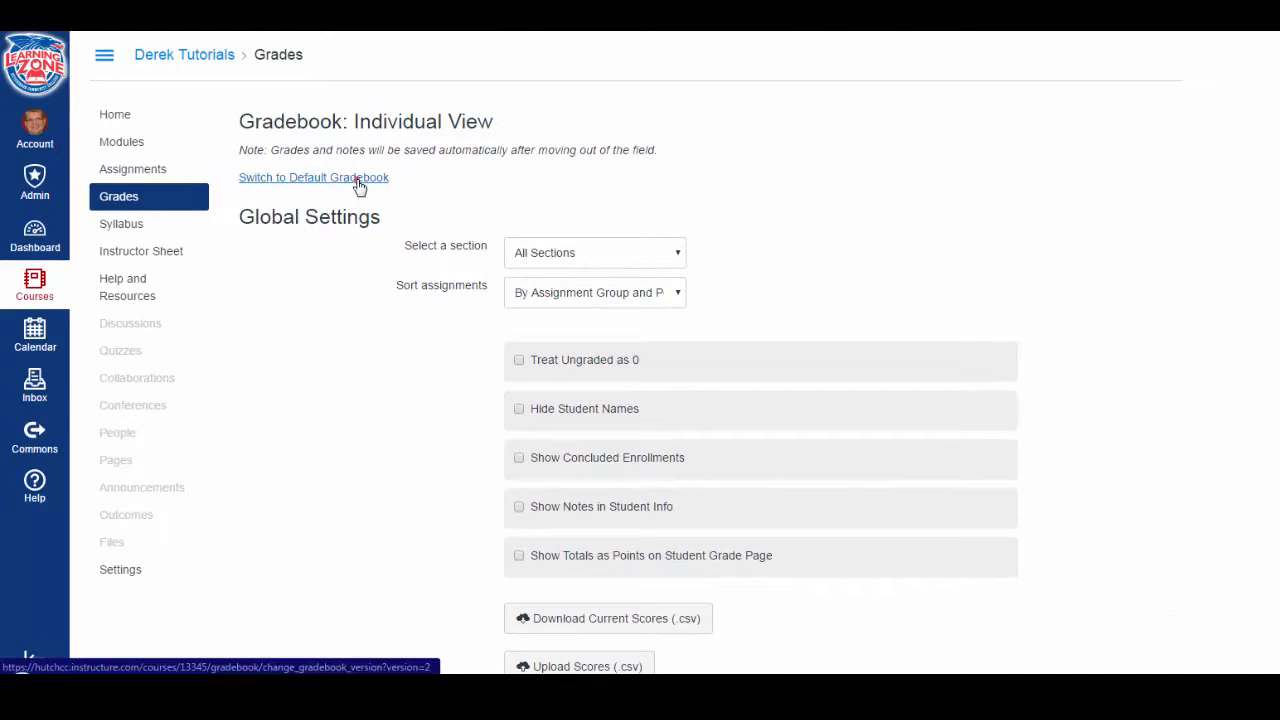
{"action": "left_click", "coordinate": [358, 180]}
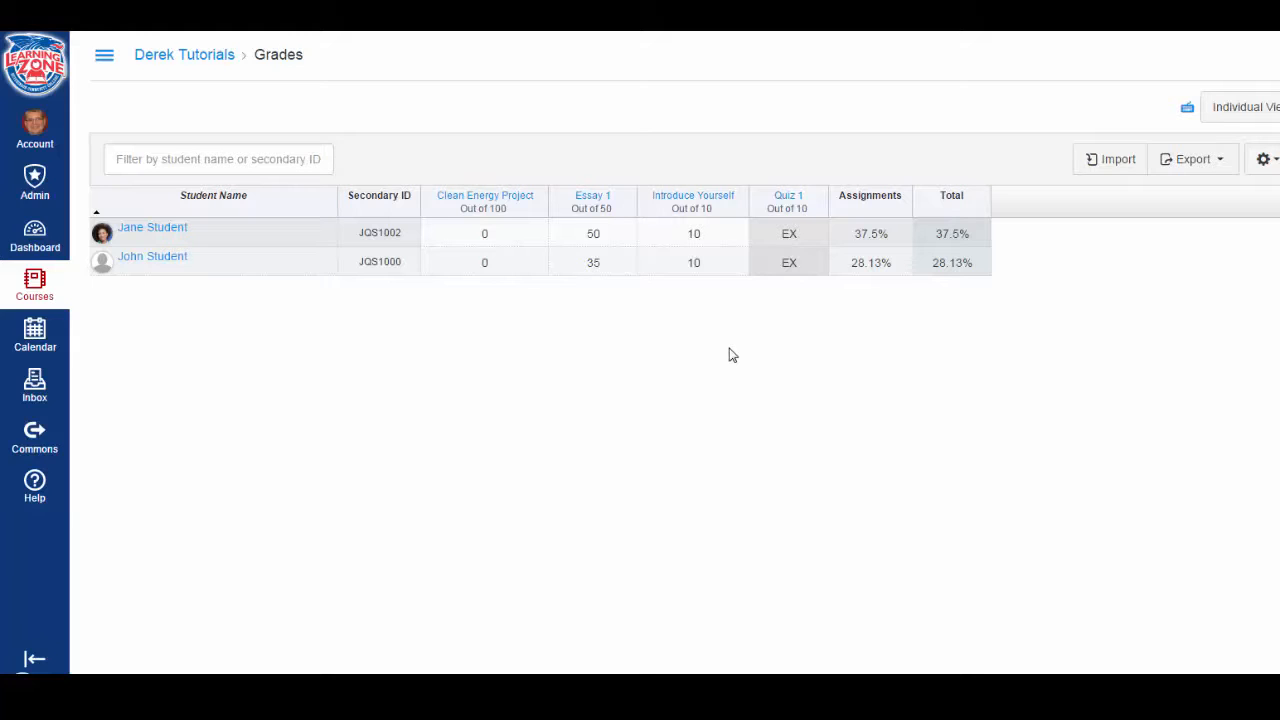
Filter the gradebook by a student's first name, and clear the filter
{"action": "left_click", "coordinate": [195, 157]}
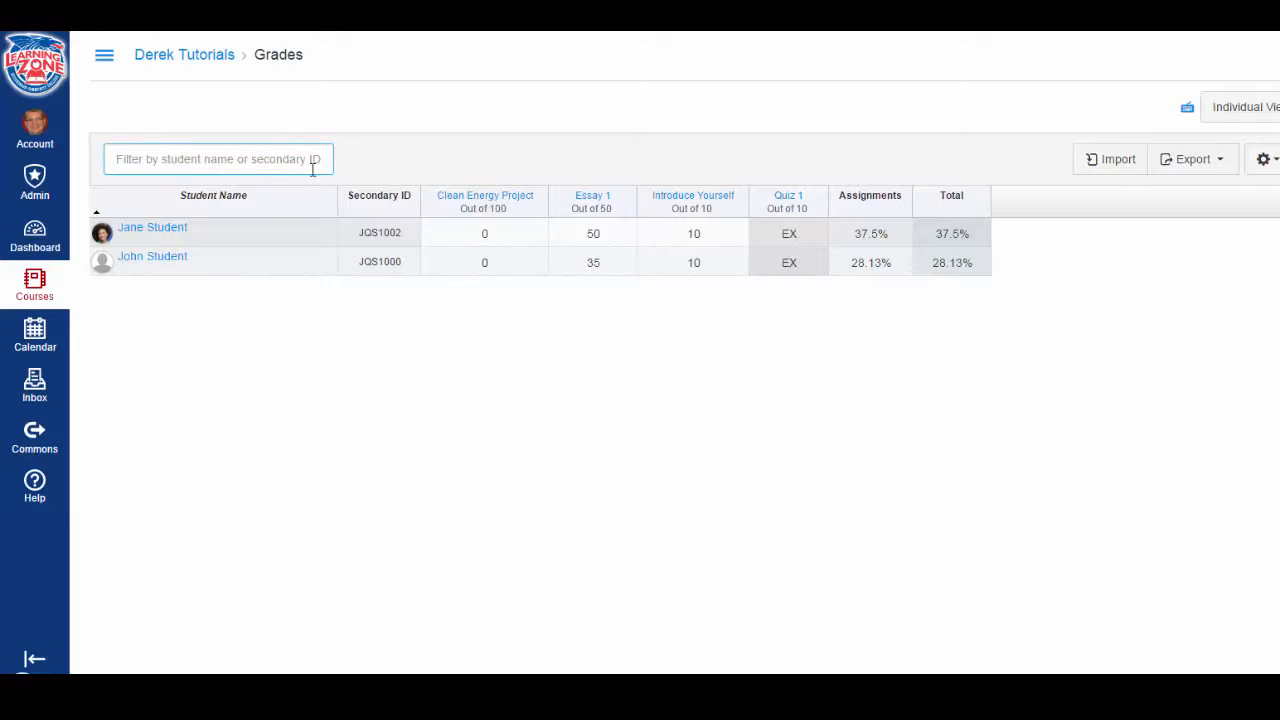
{"action": "type", "text": "jane"}
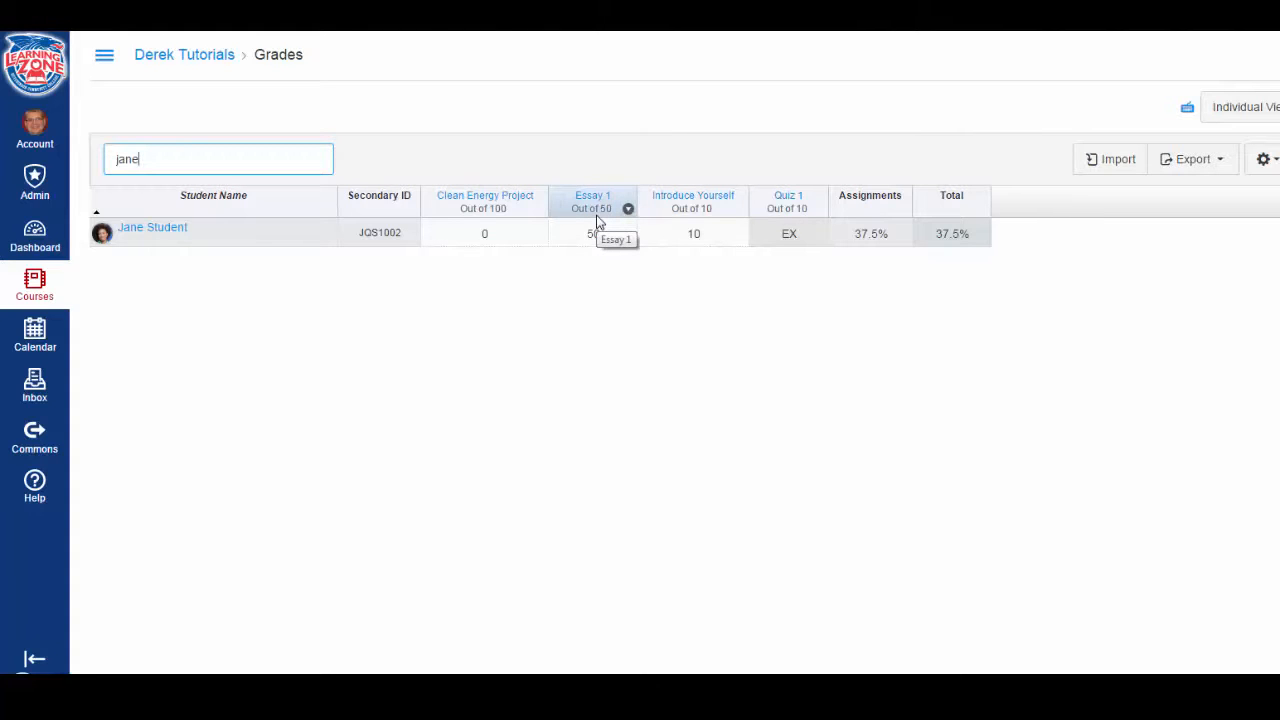
{"action": "left_click_drag", "start_coordinate": [206, 154], "coordinate": [60, 163]}
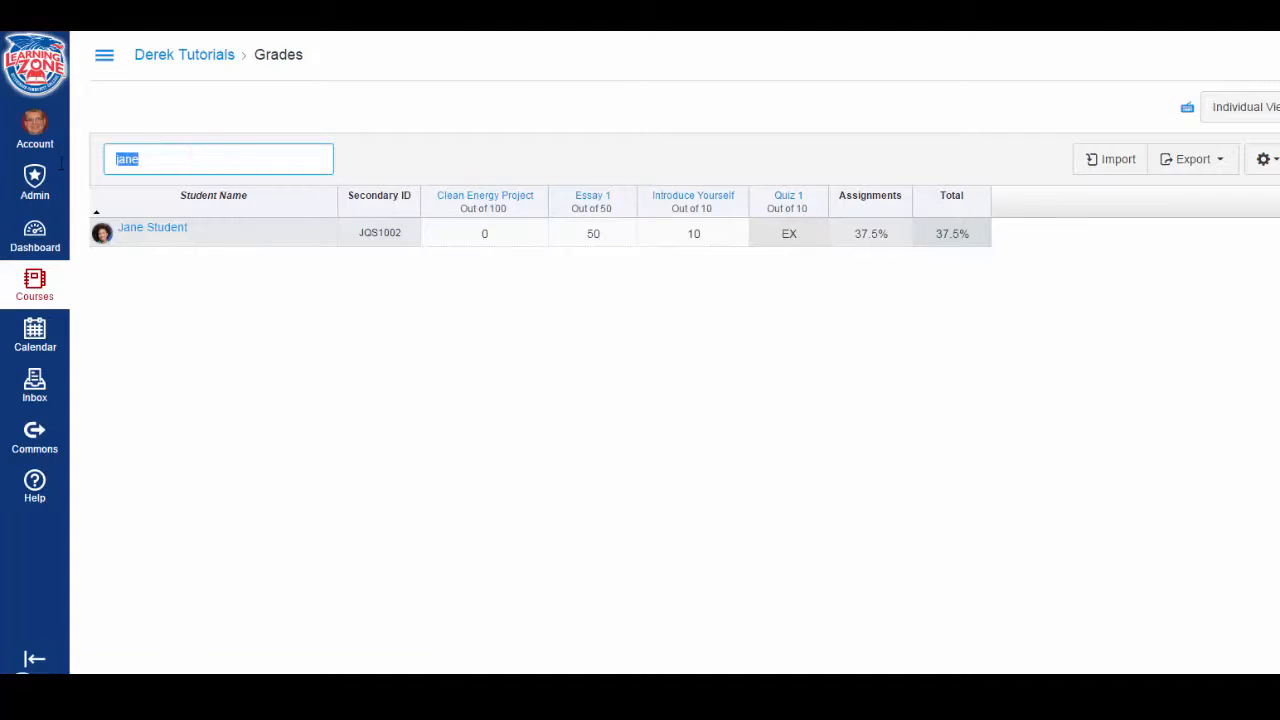
{"action": "key", "text": "BackSpace"}
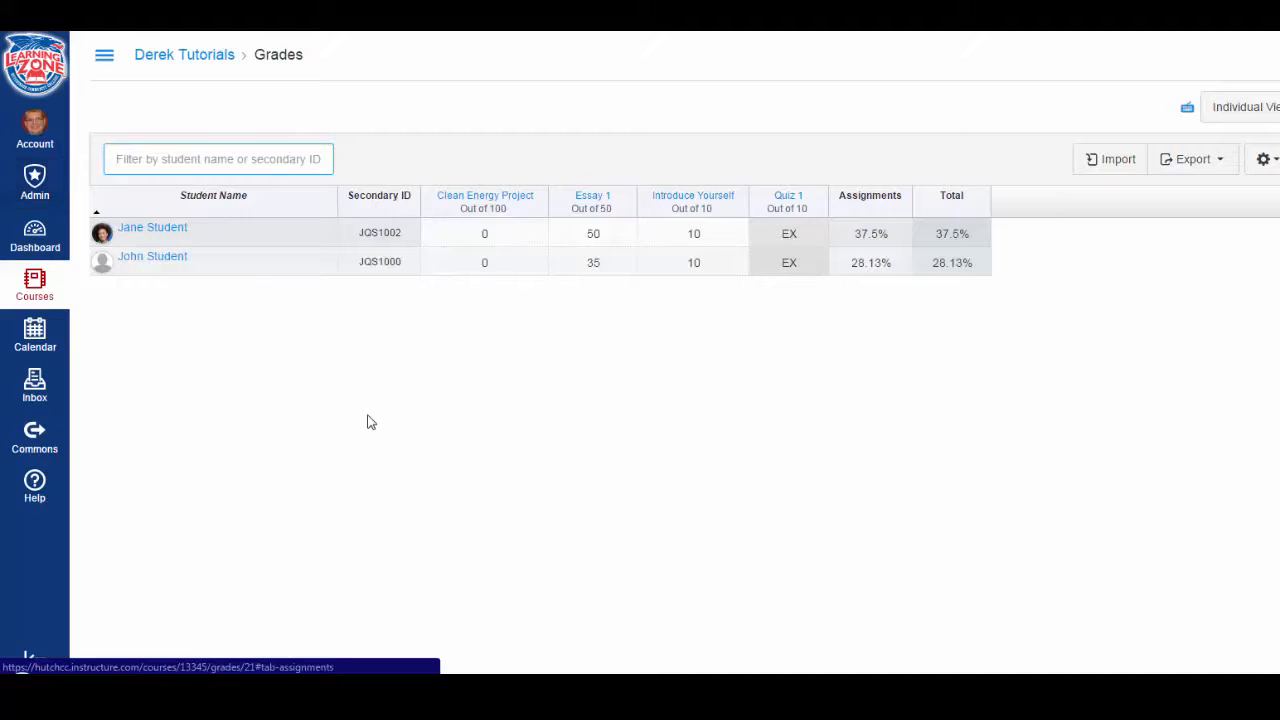
Leave the gradebook and return to the course home page
{"action": "left_click", "coordinate": [489, 452]}
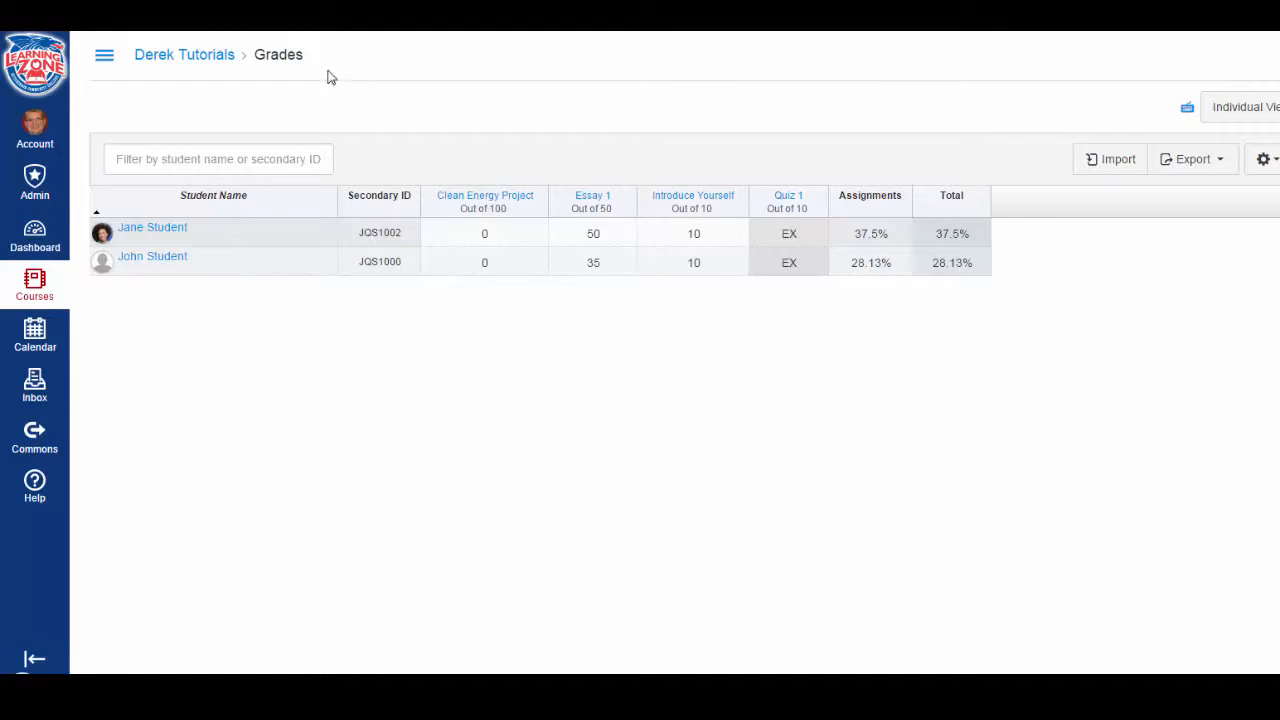
{"action": "left_click", "coordinate": [175, 58]}
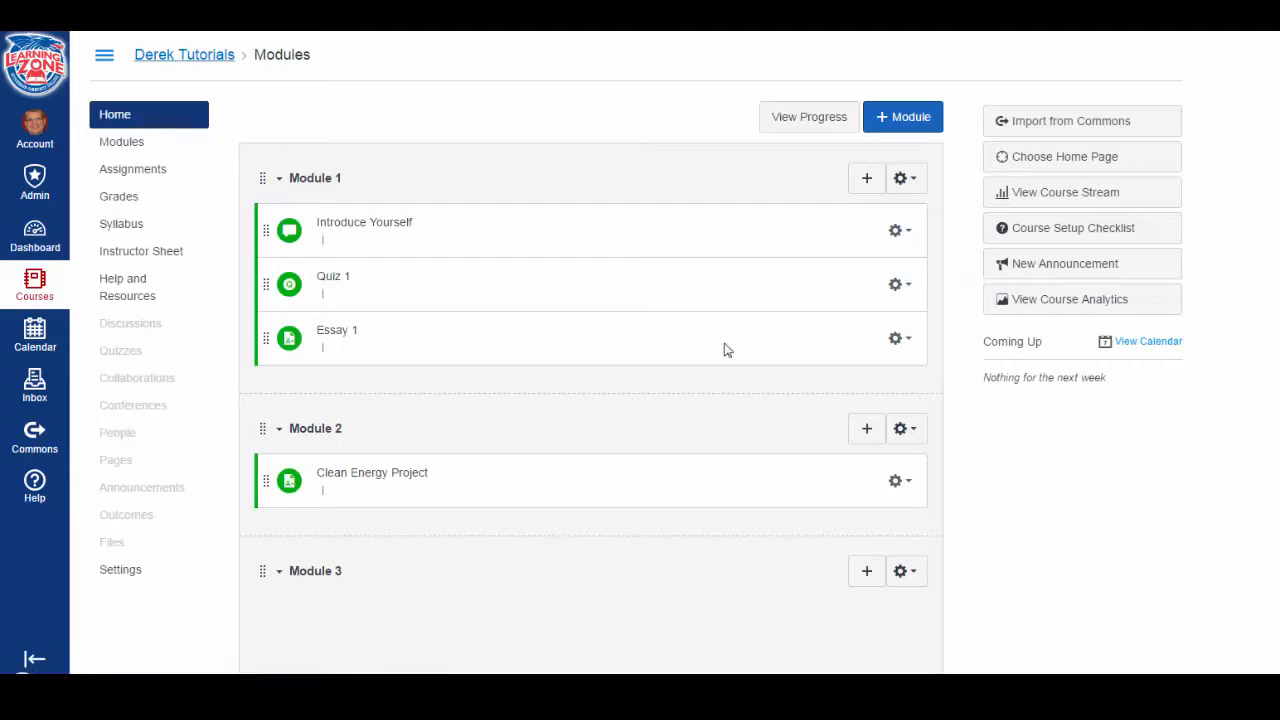